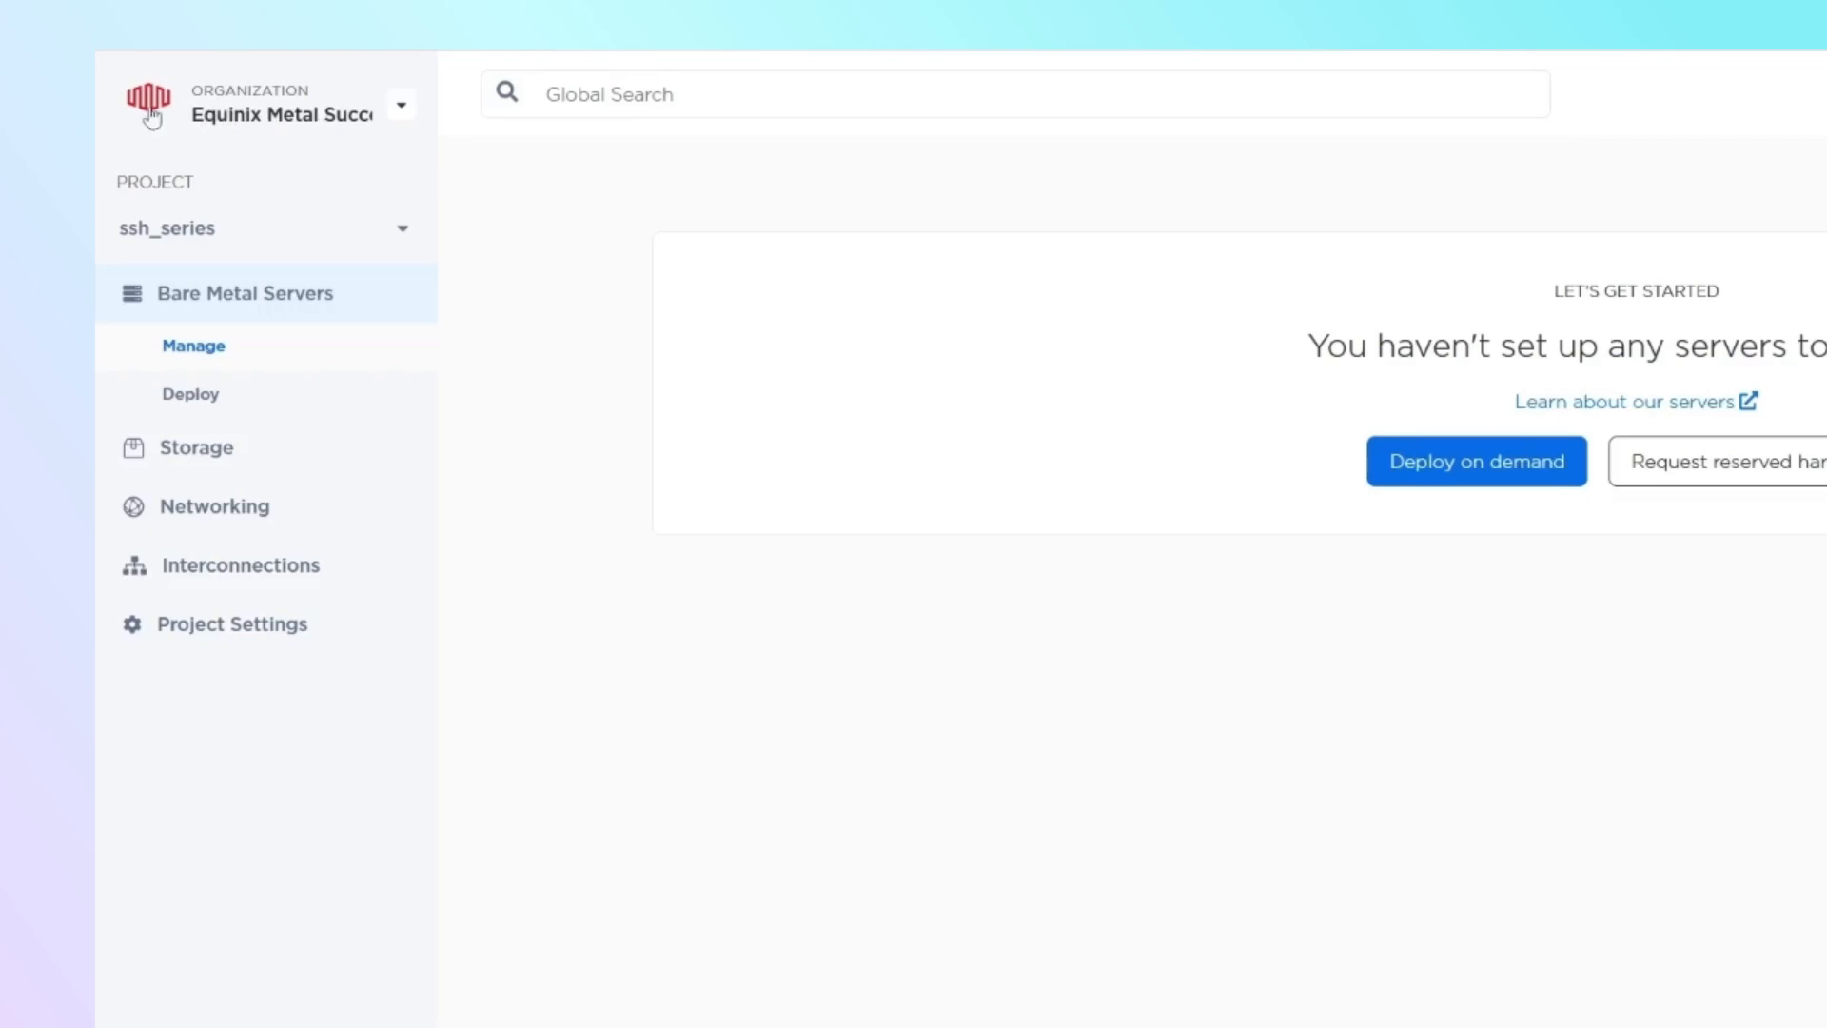
# Step: Open the SSH key settings of the ssh_series project and start adding a project SSH key
pyautogui.click(402, 238)
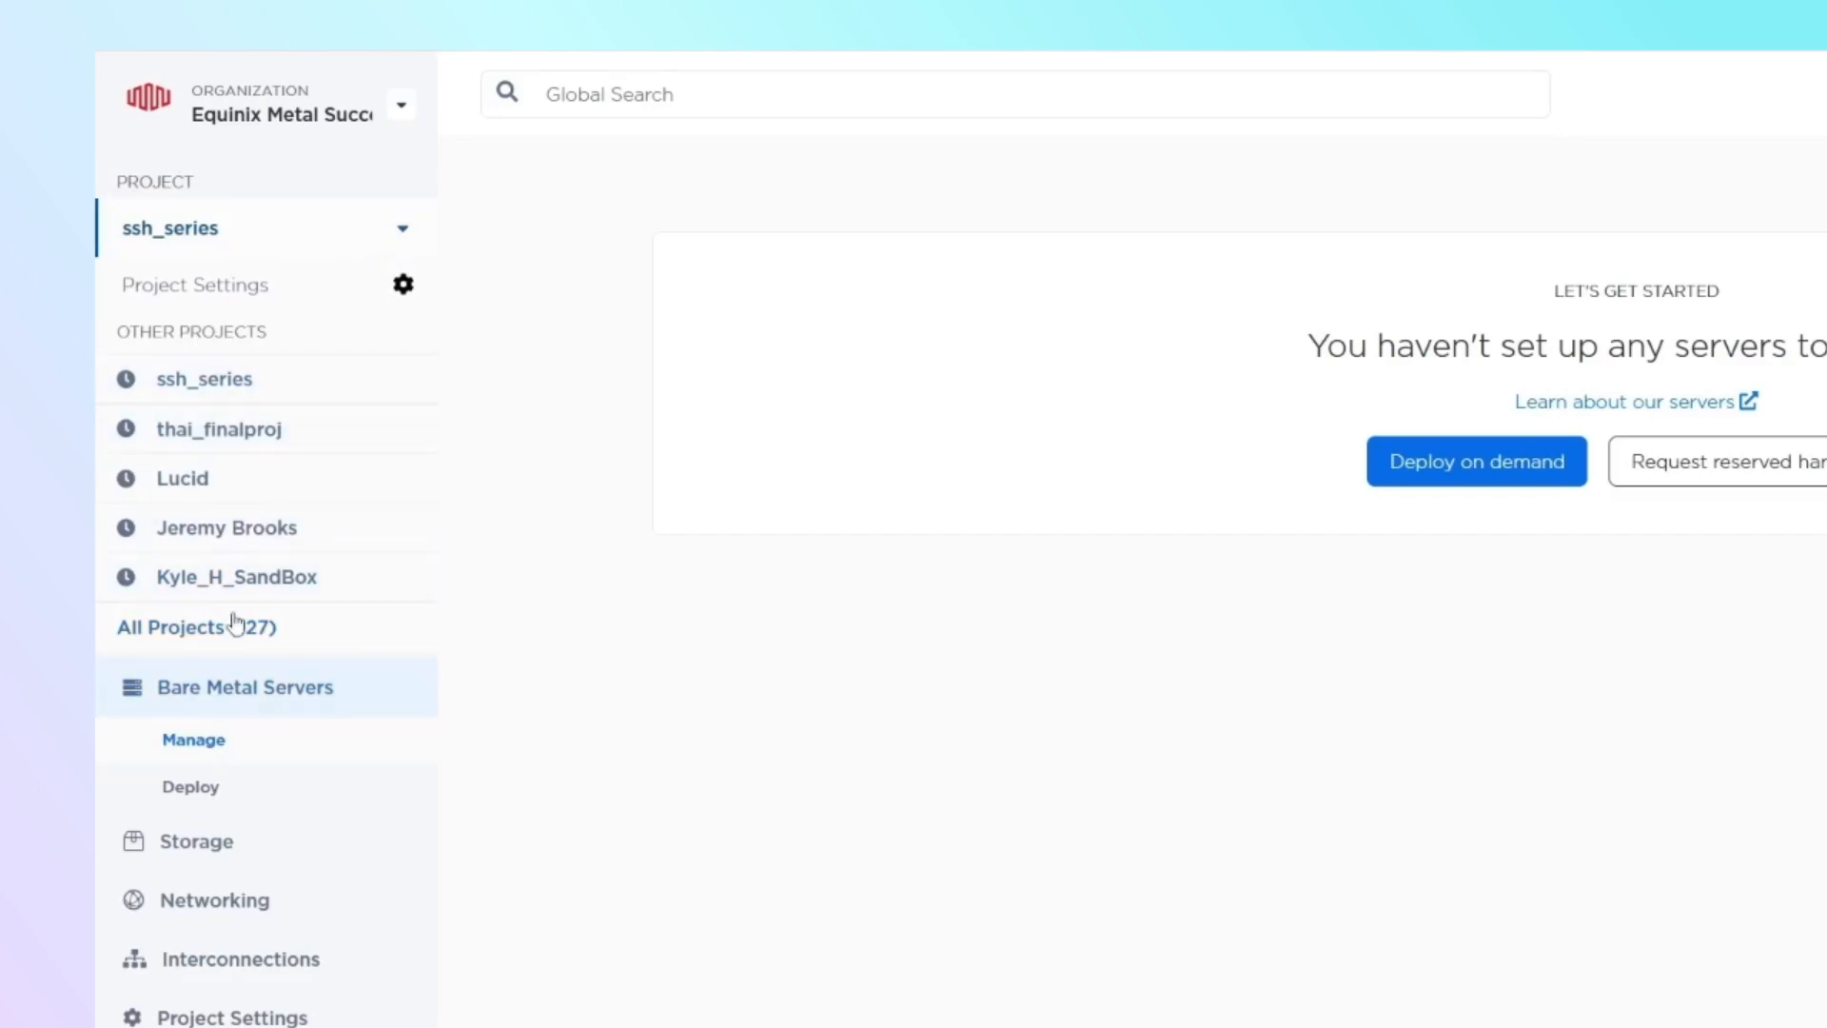
pyautogui.click(212, 386)
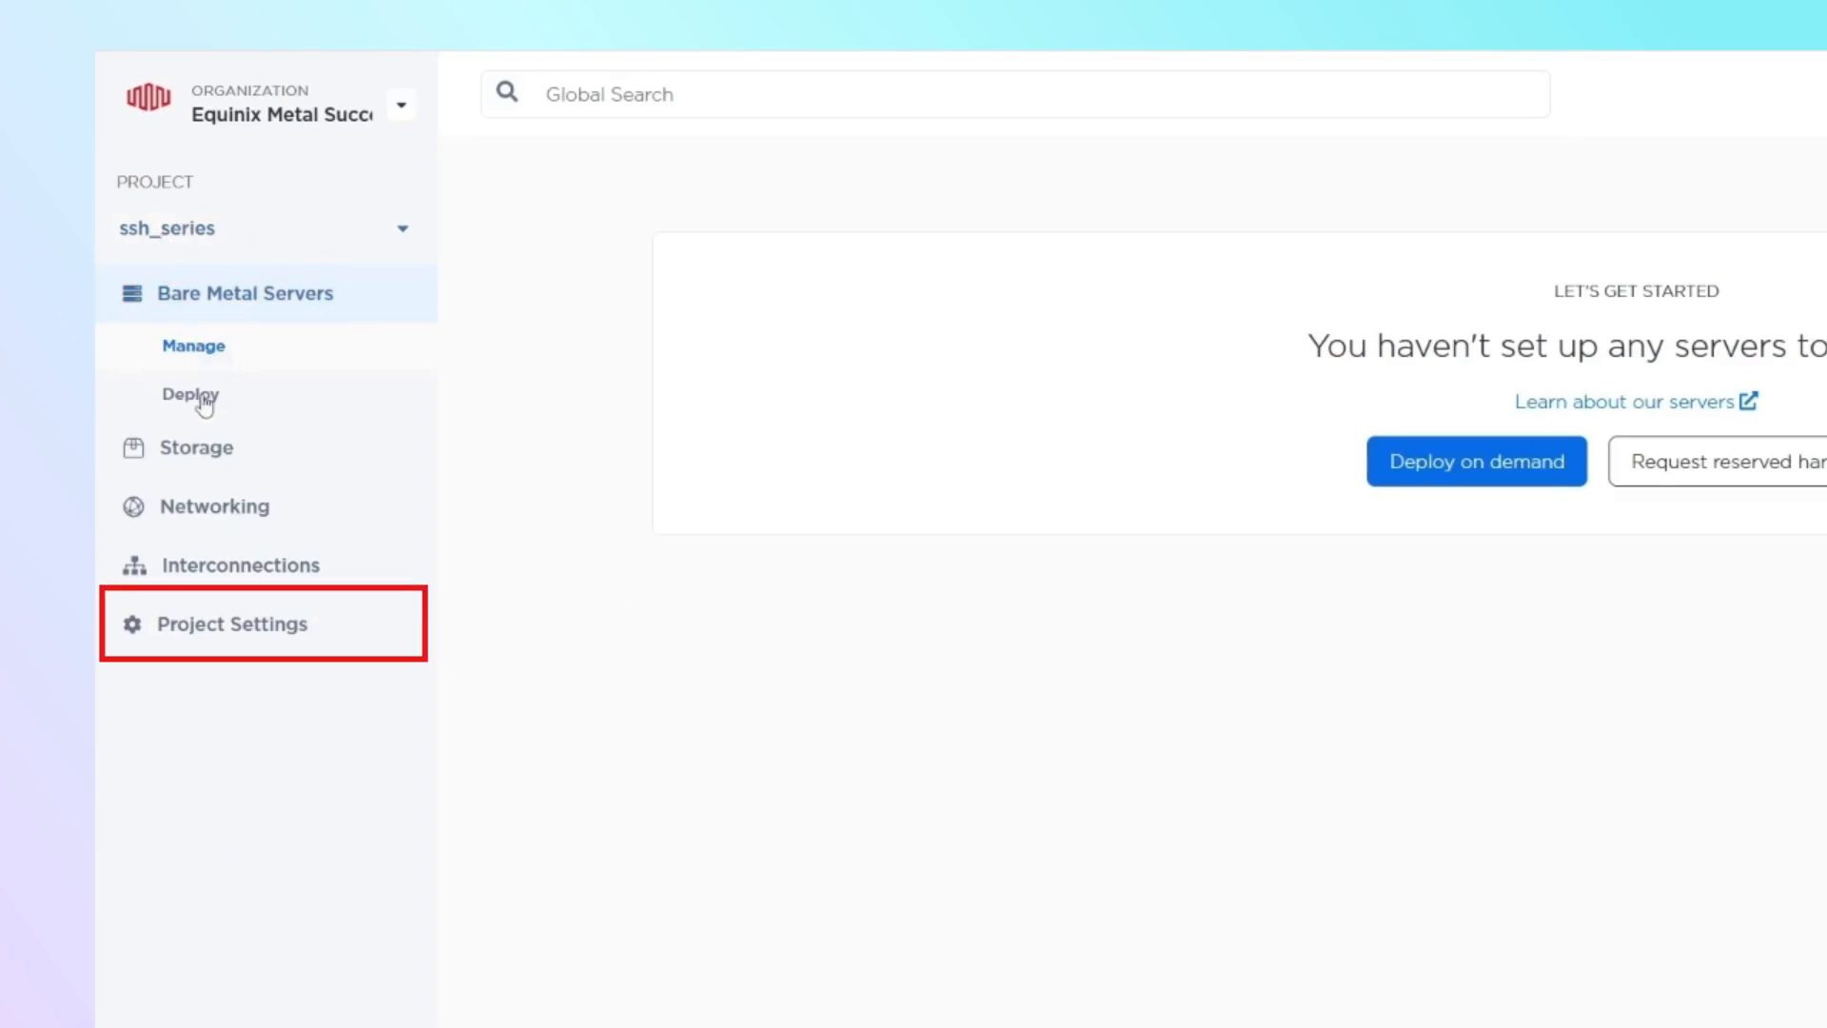
pyautogui.click(260, 626)
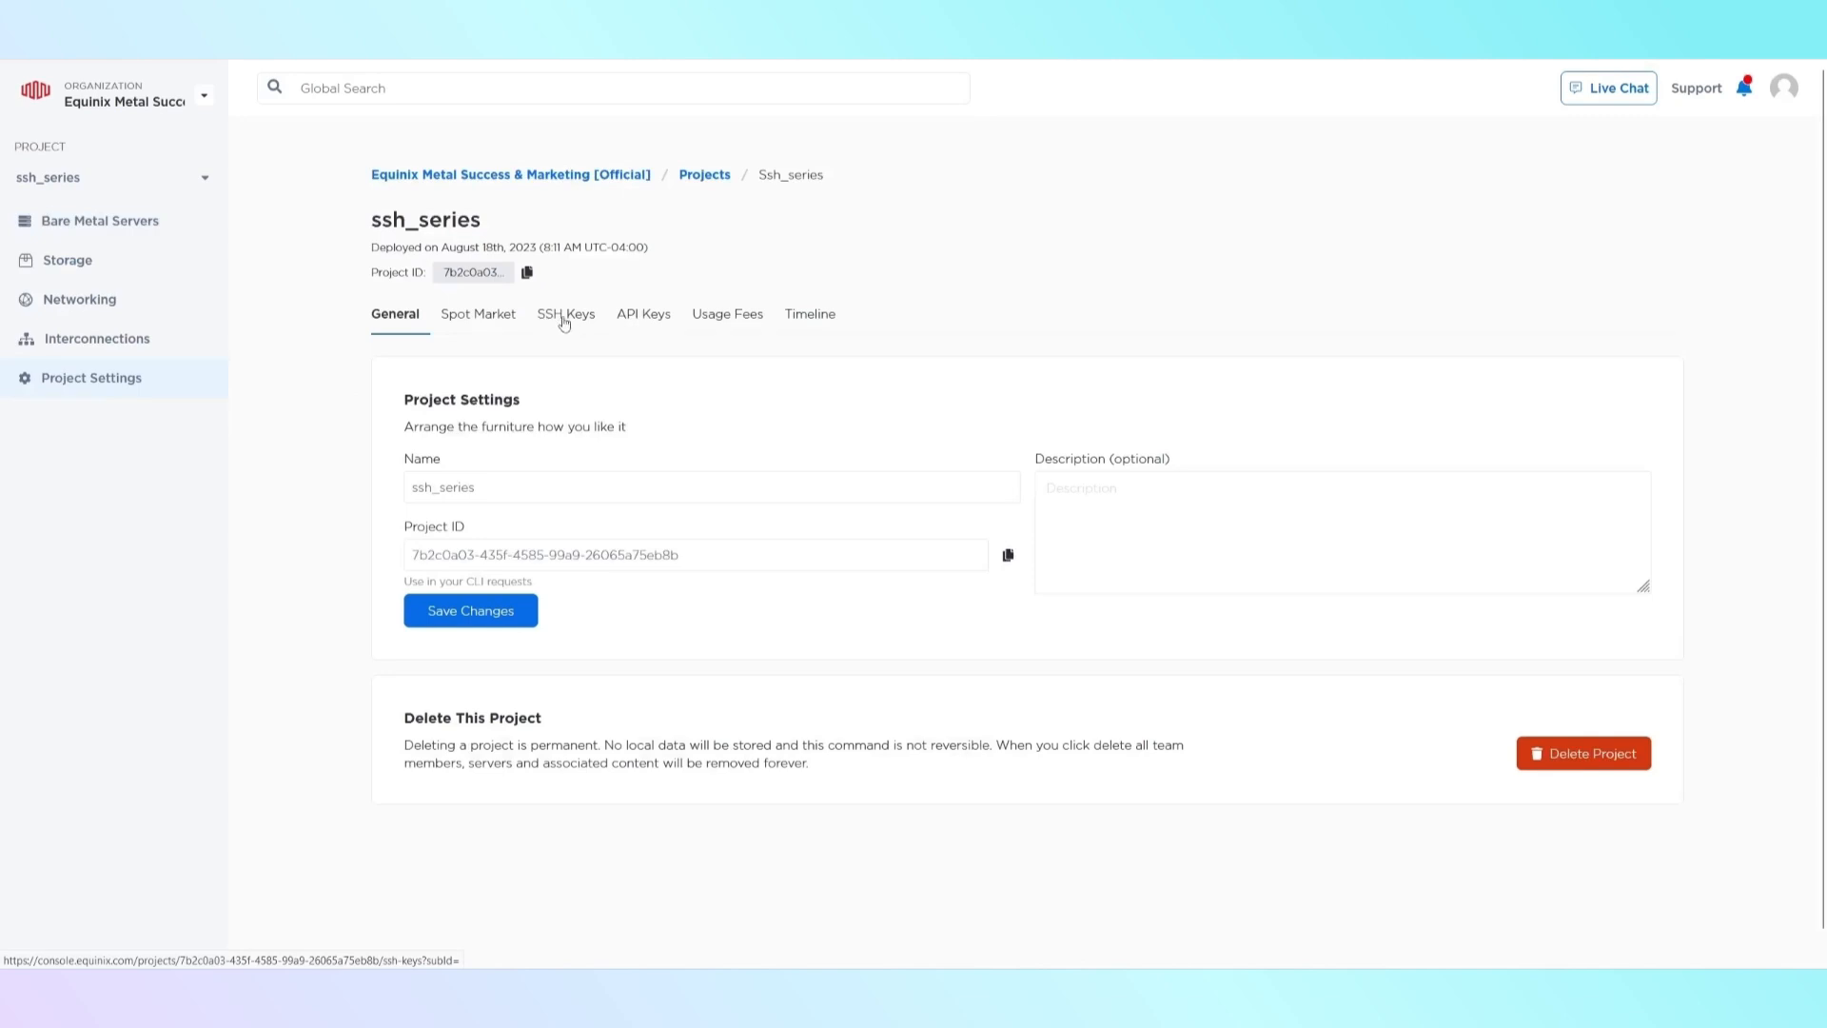
pyautogui.click(564, 322)
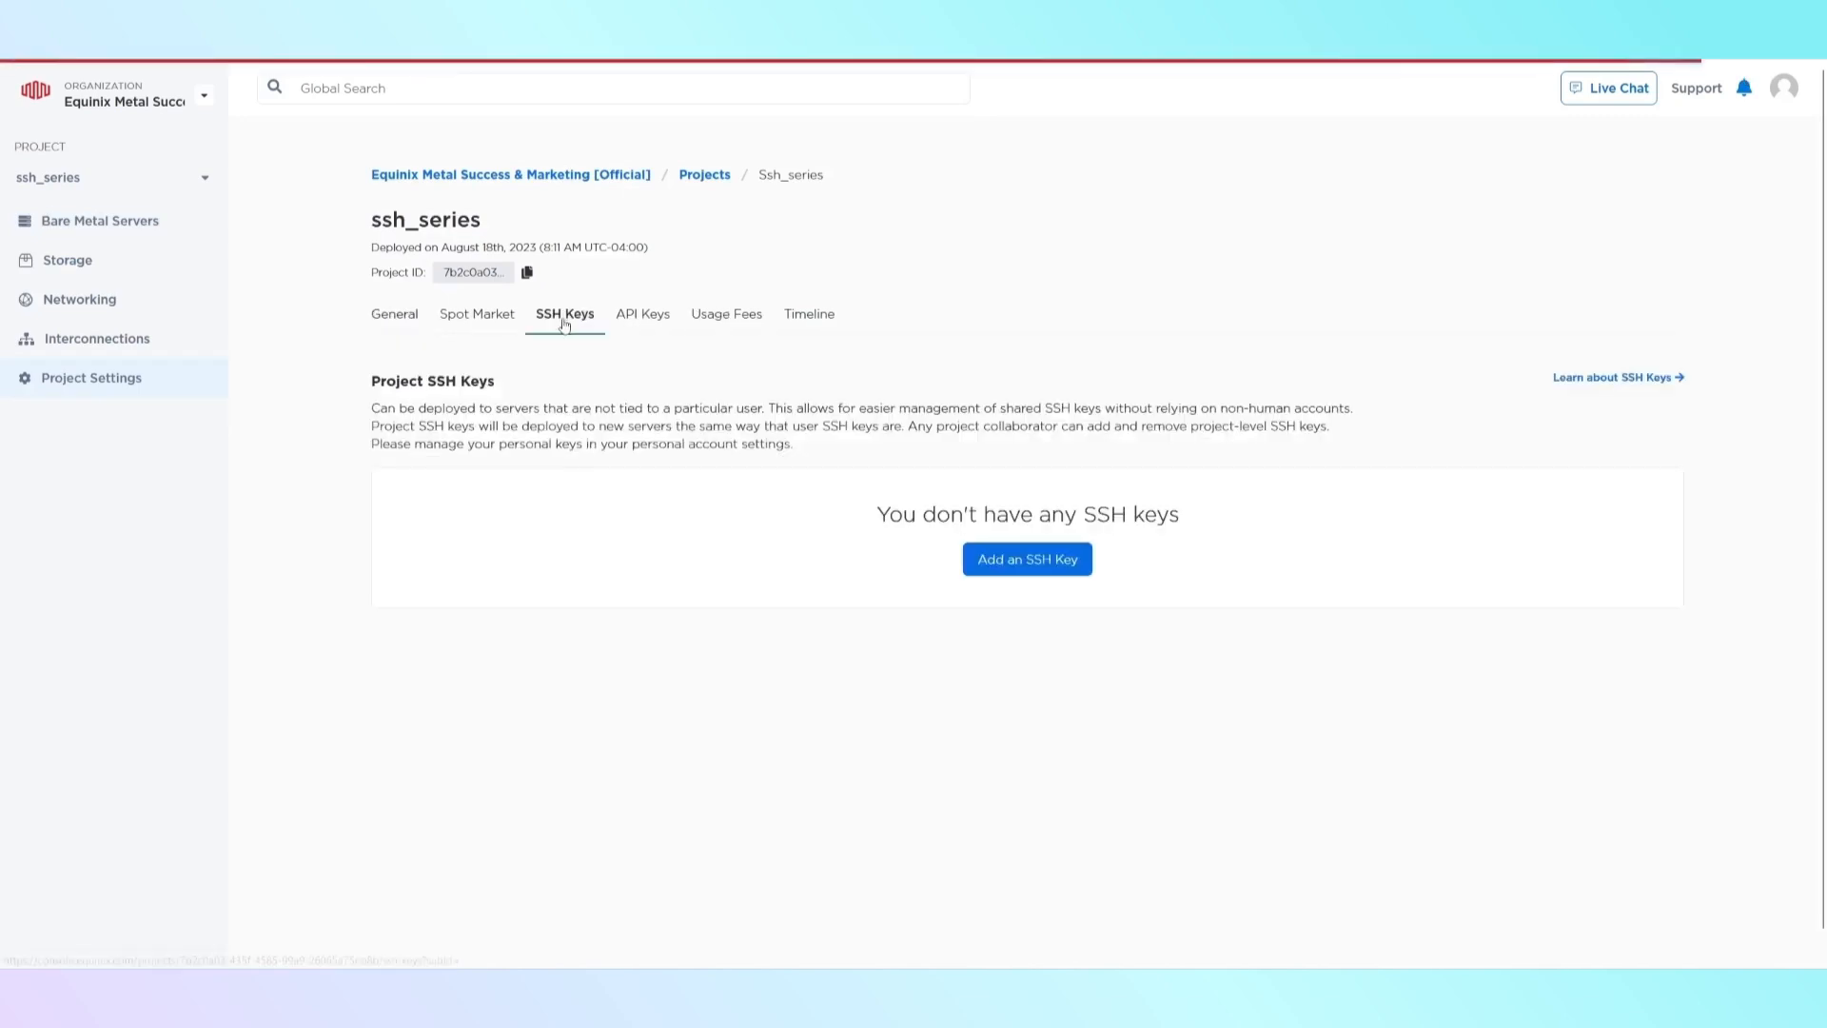
pyautogui.click(1020, 561)
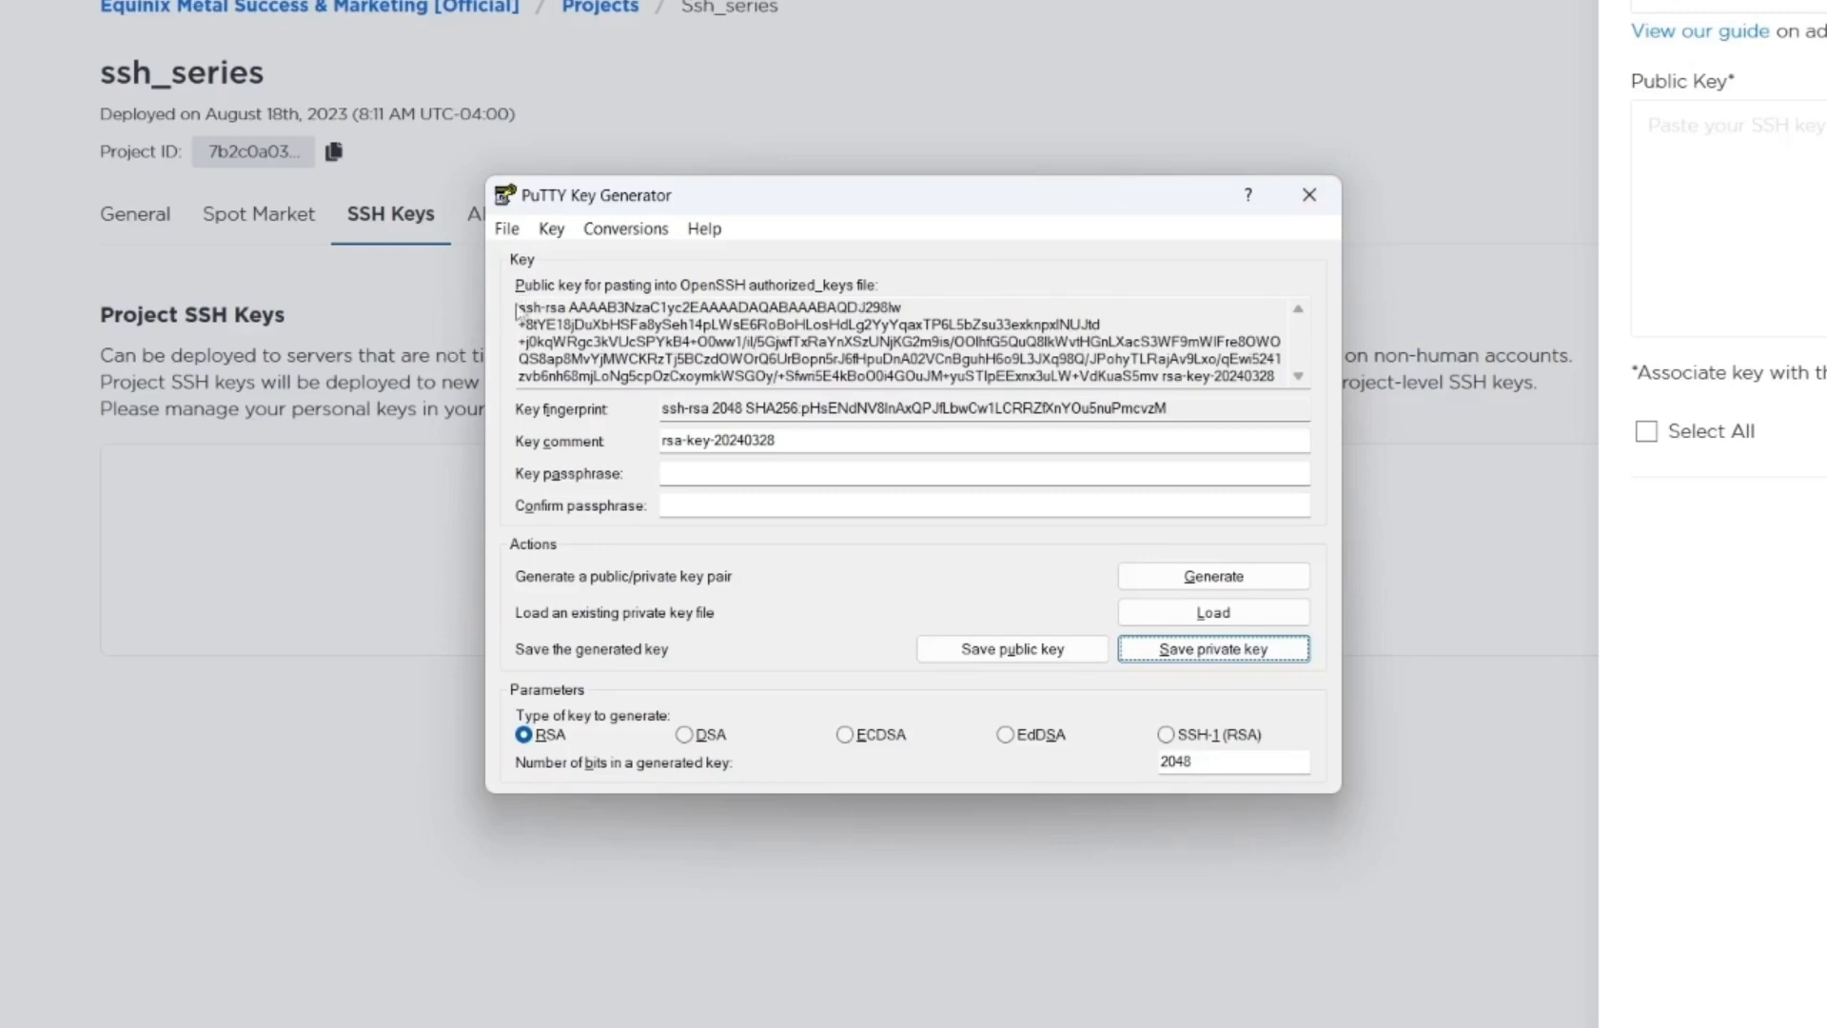
# Step: Copy the whole public key from PuTTY Key Generator and paste it as the new project key's public key
pyautogui.moveTo(519, 308); pyautogui.dragTo(1314, 398)
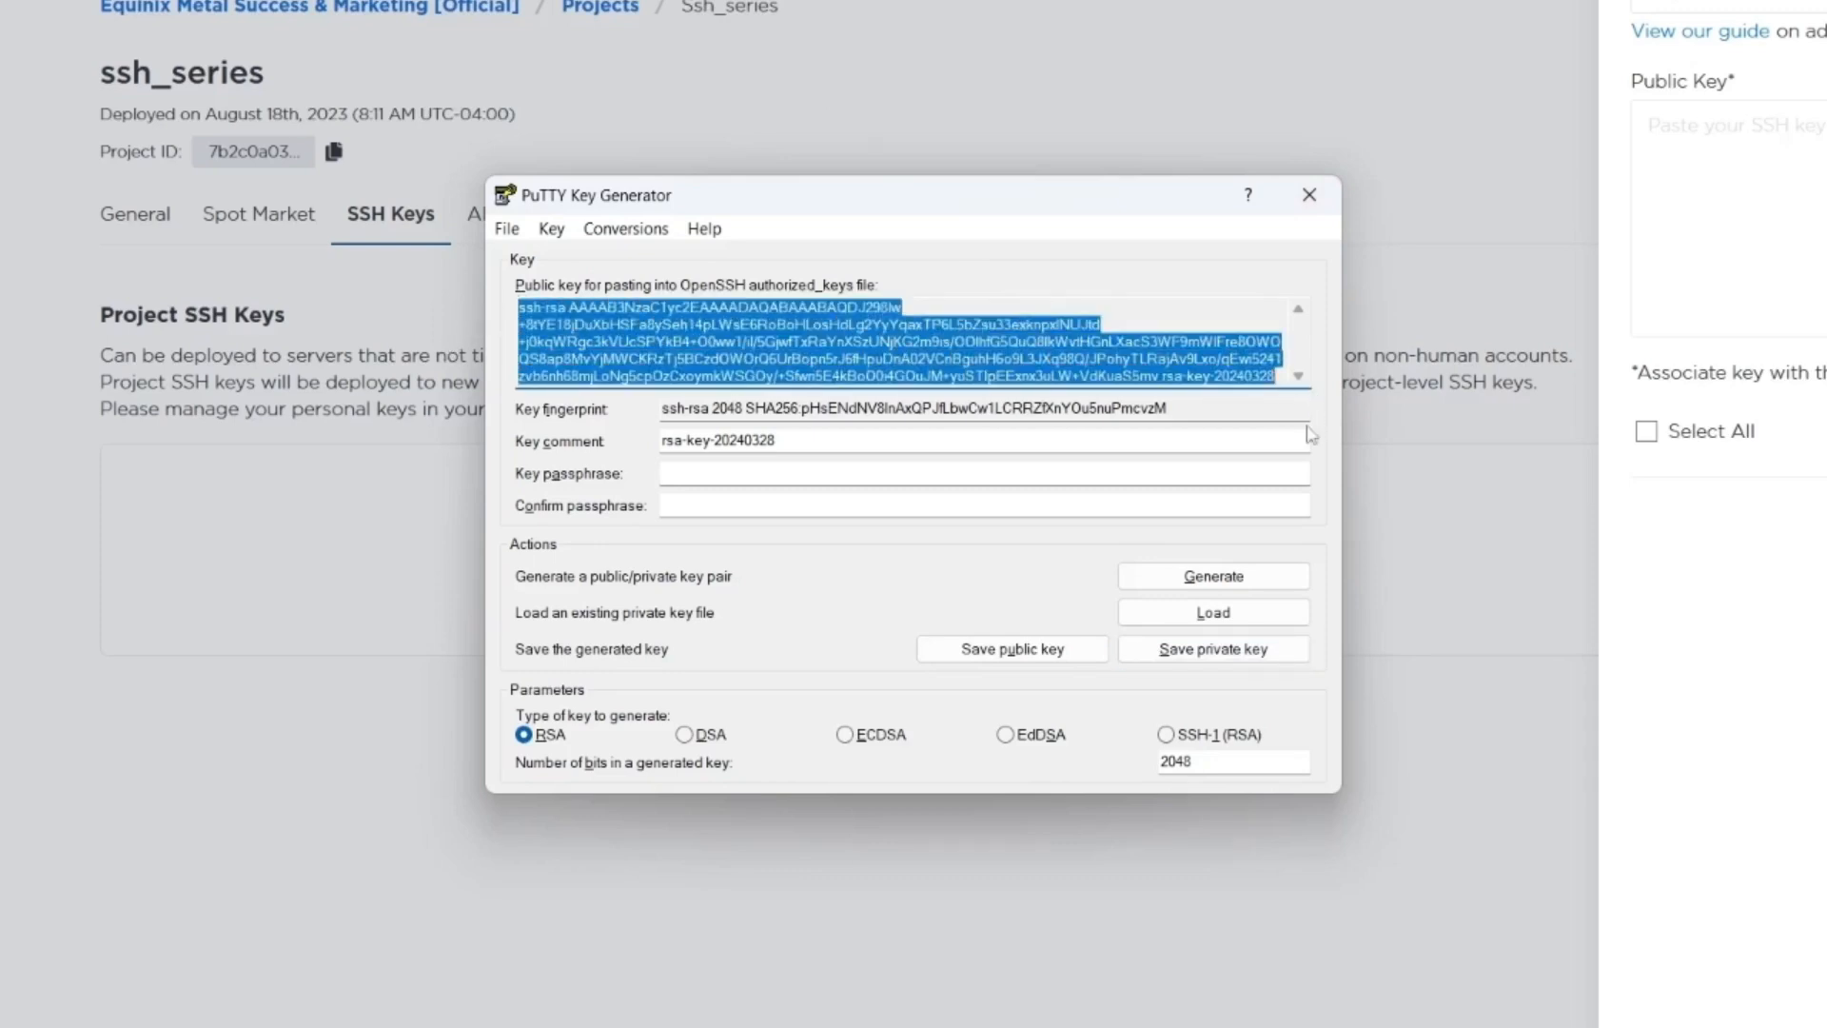
pyautogui.rightClick(1191, 345)
pyautogui.click(1266, 425)
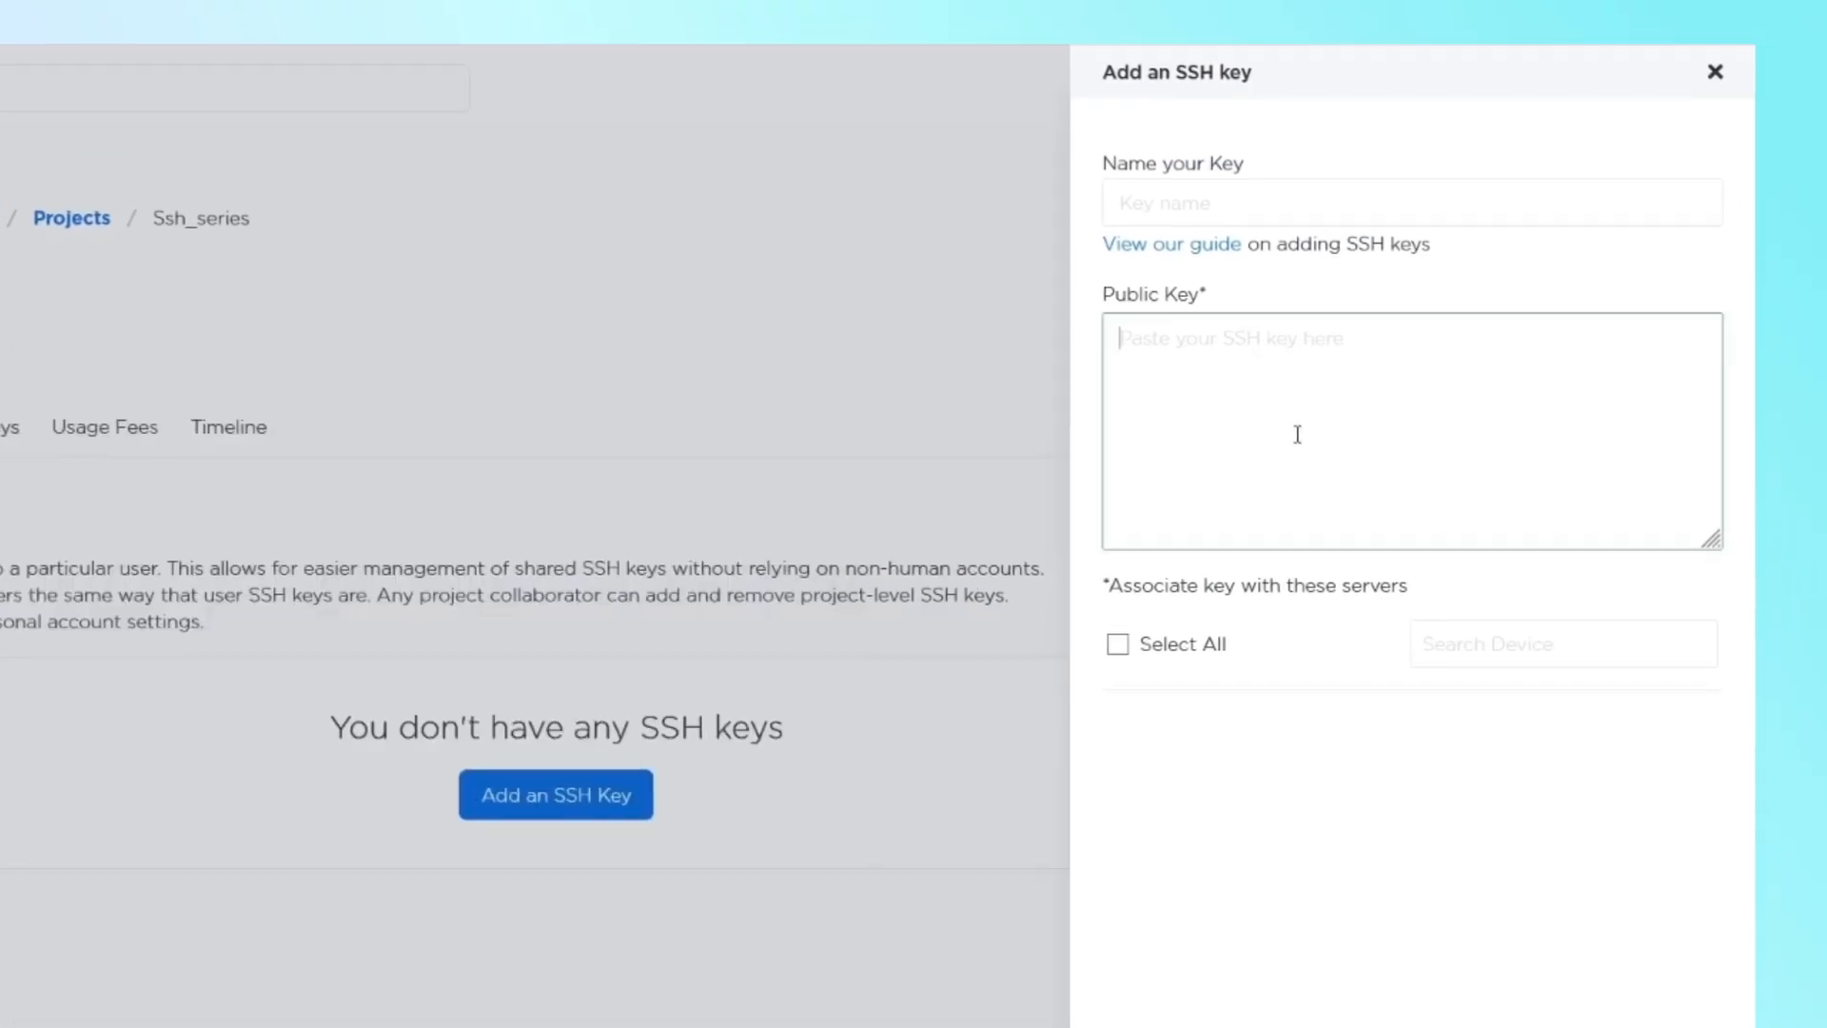
pyautogui.hotkey('ctrl', 'v')
# Step: Name the project SSH key project_key and add it
pyautogui.scroll(3, 1279, 439)
pyautogui.click(1146, 226)
pyautogui.write('project')
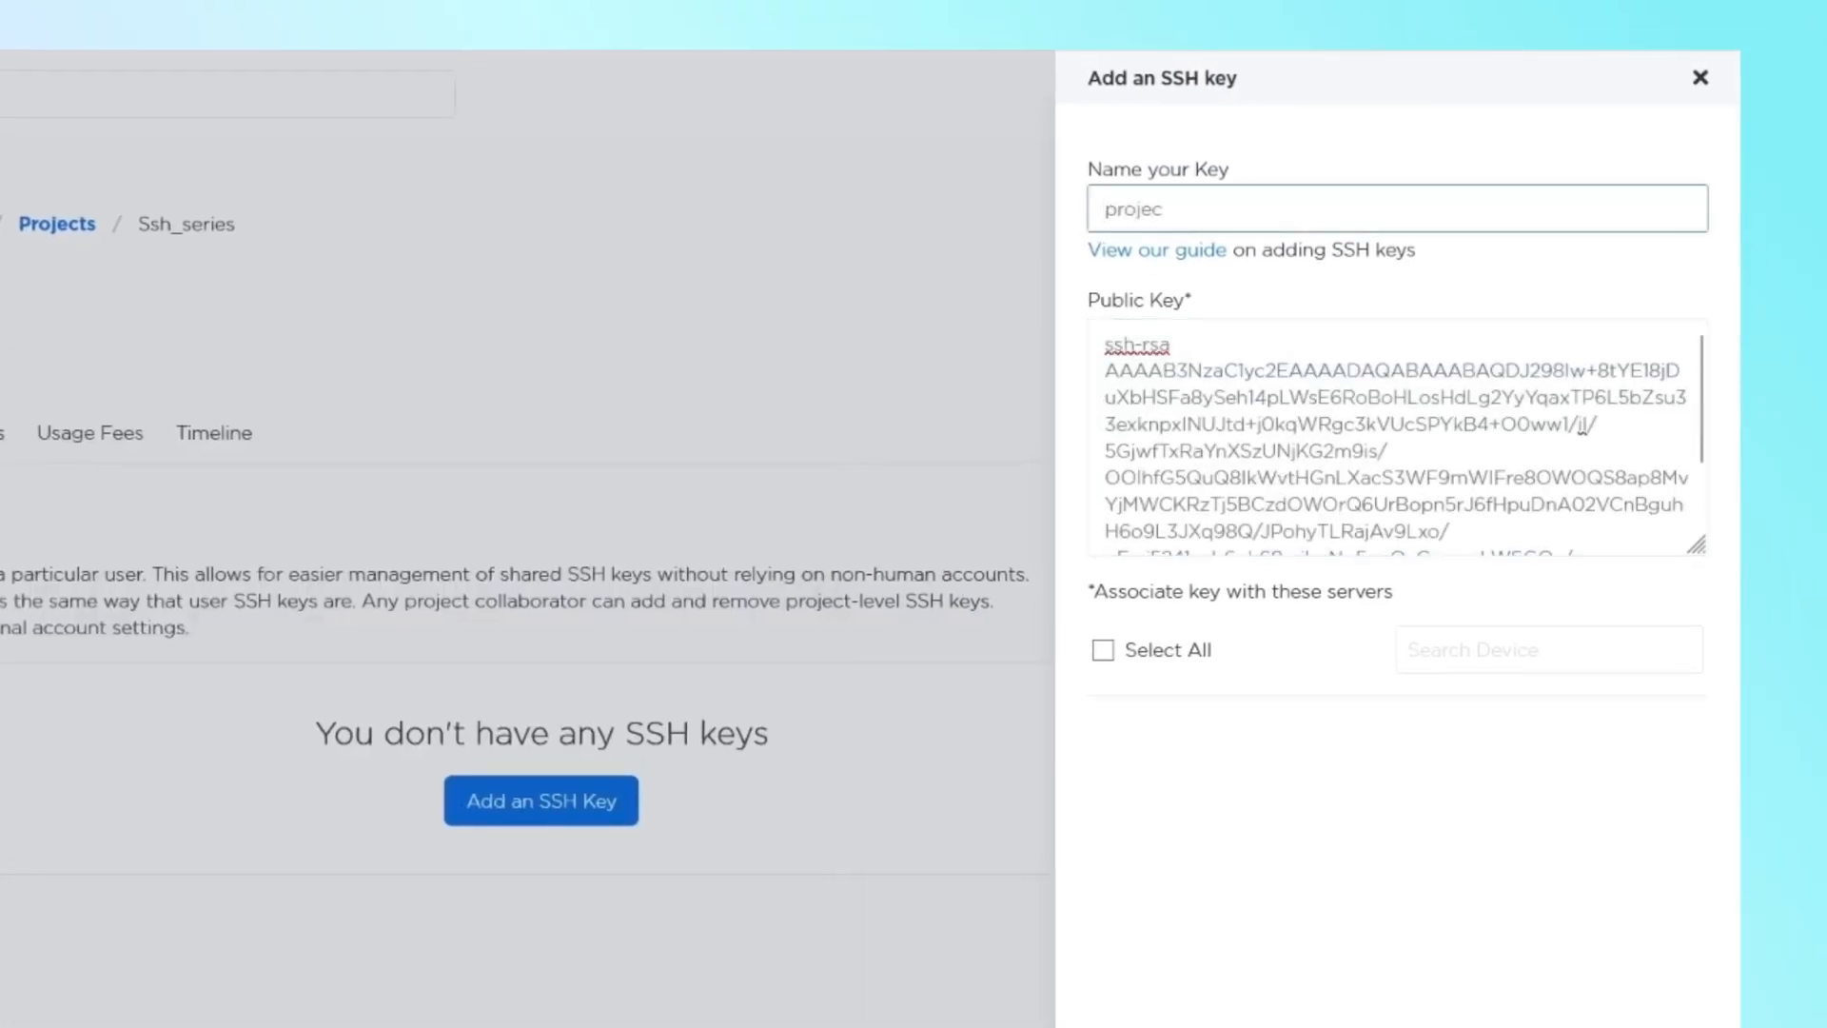
pyautogui.write('_key')
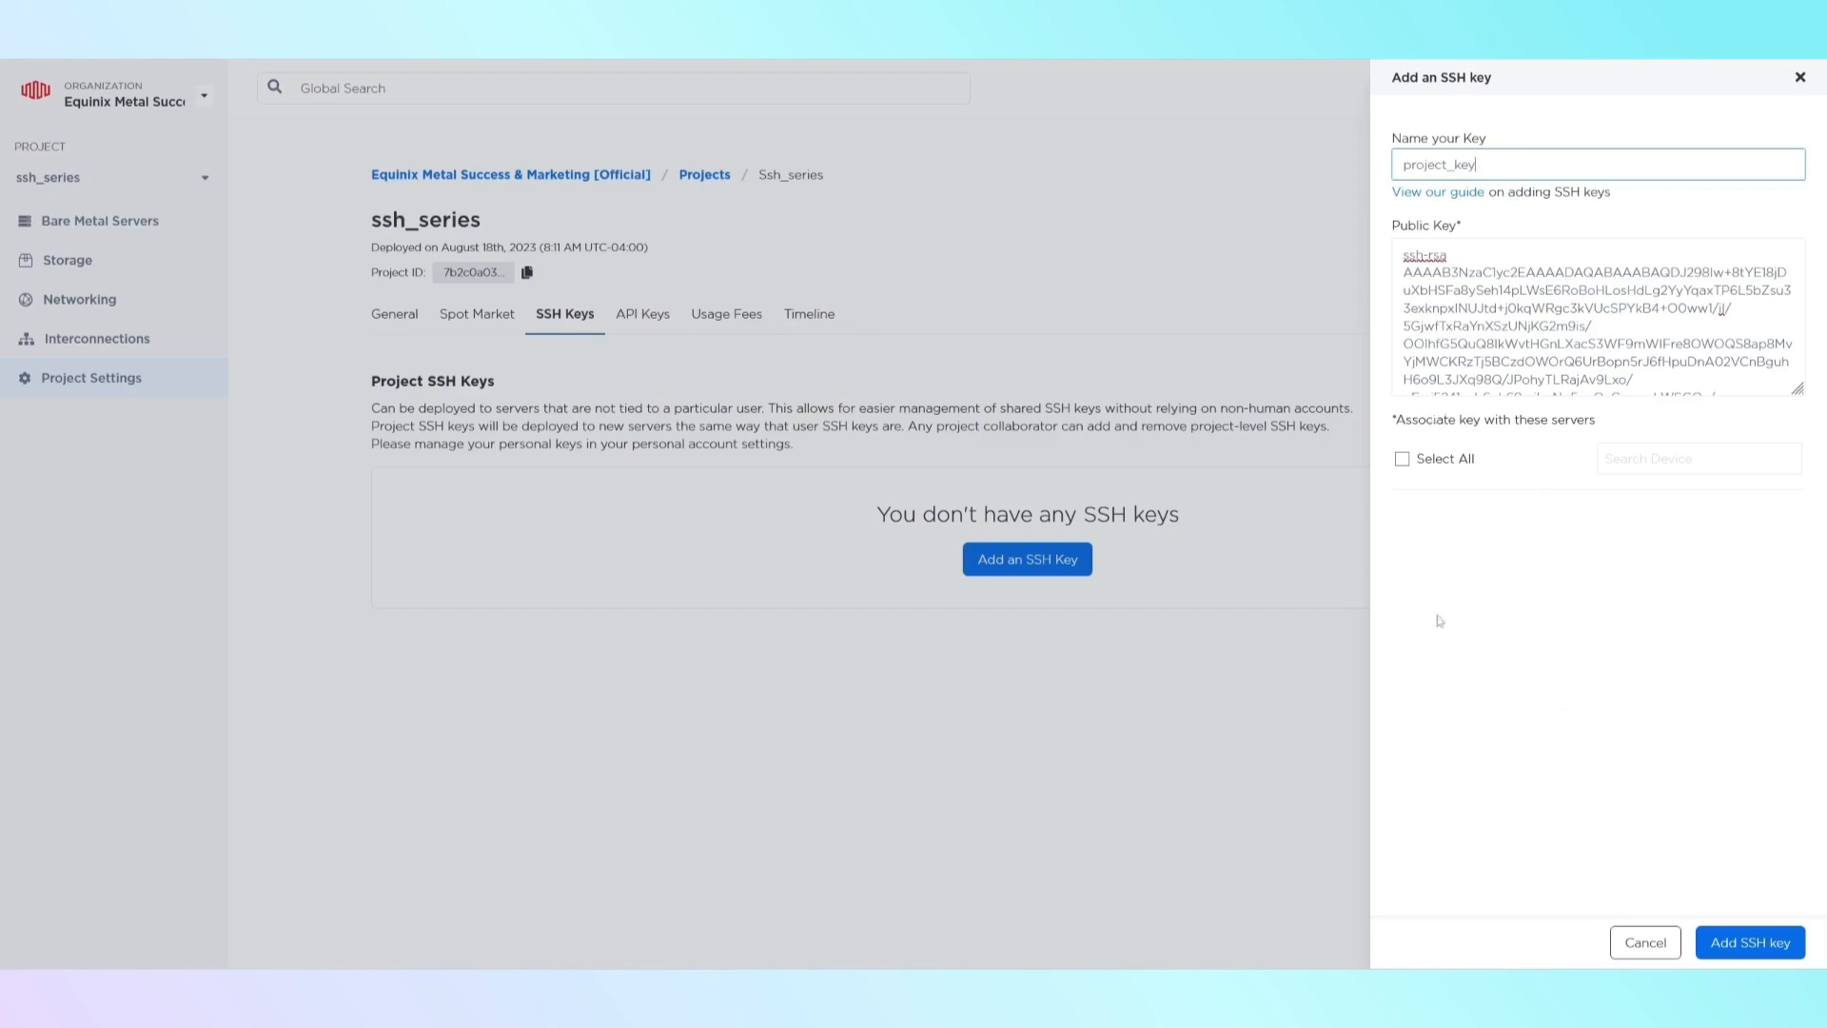
pyautogui.click(1796, 944)
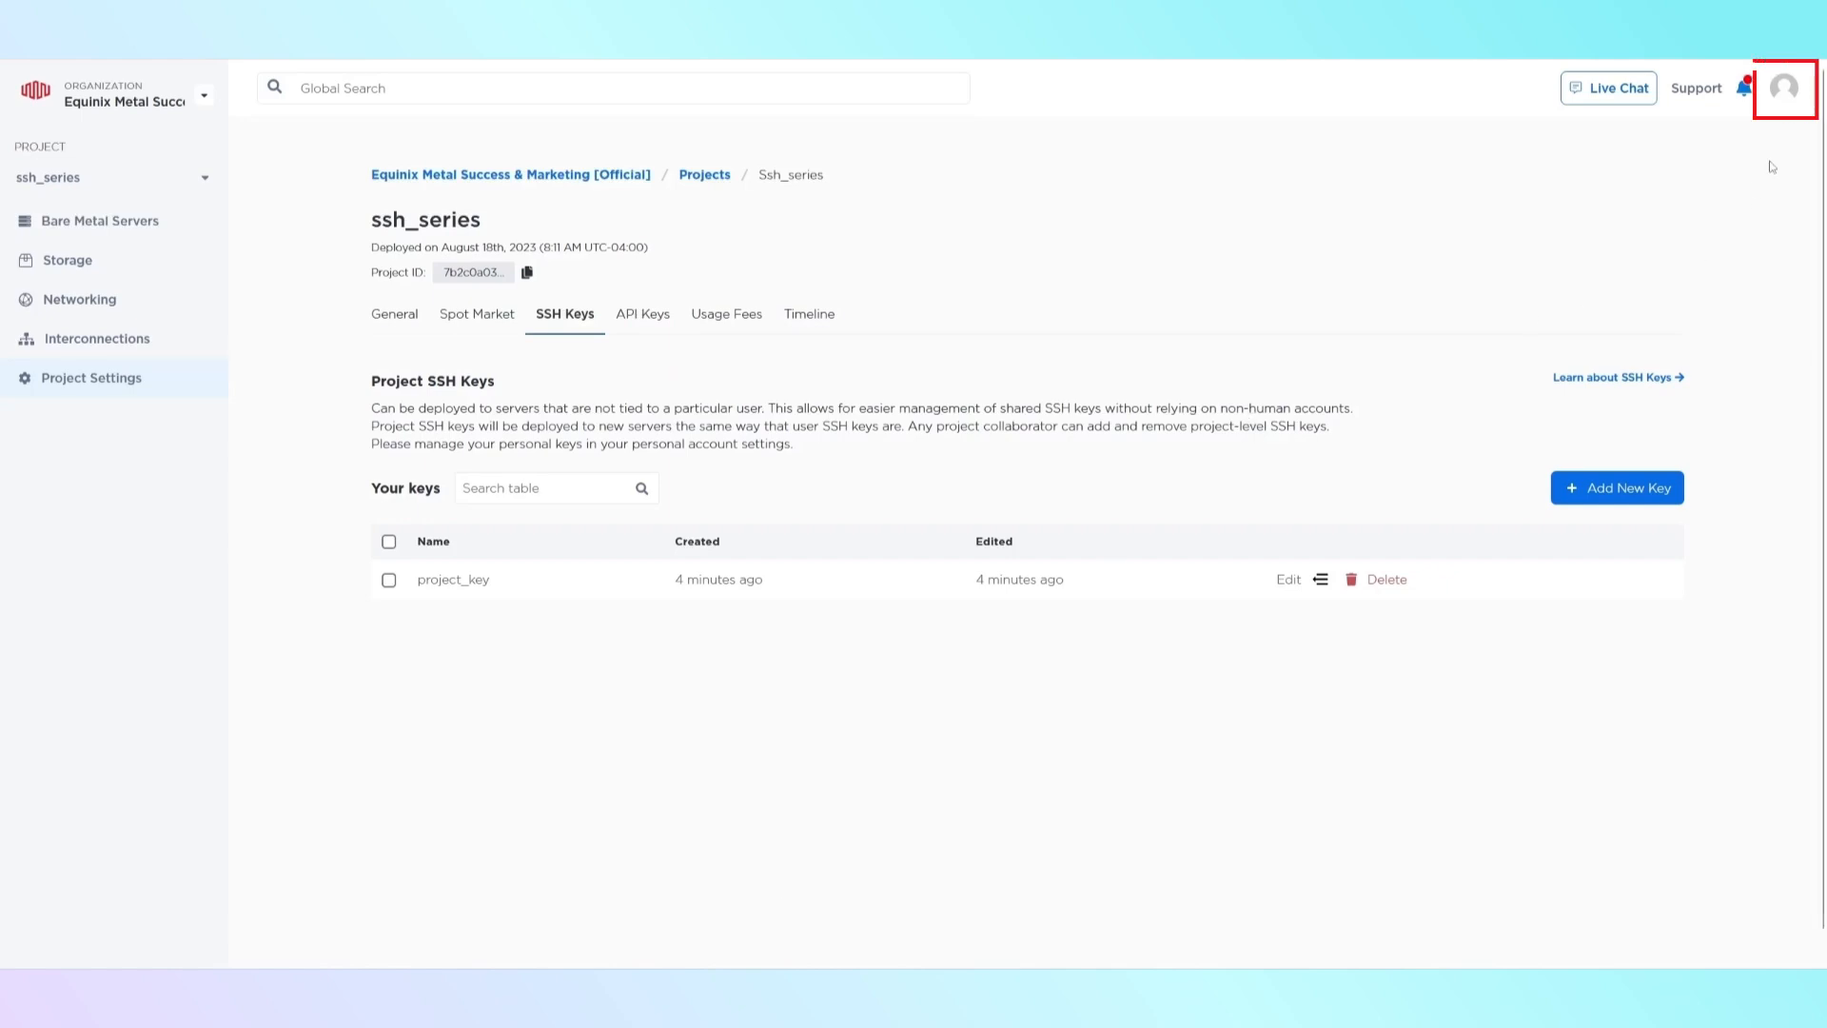
# Step: Open the personal SSH keys in the user profile and start adding a new key
pyautogui.click(1781, 95)
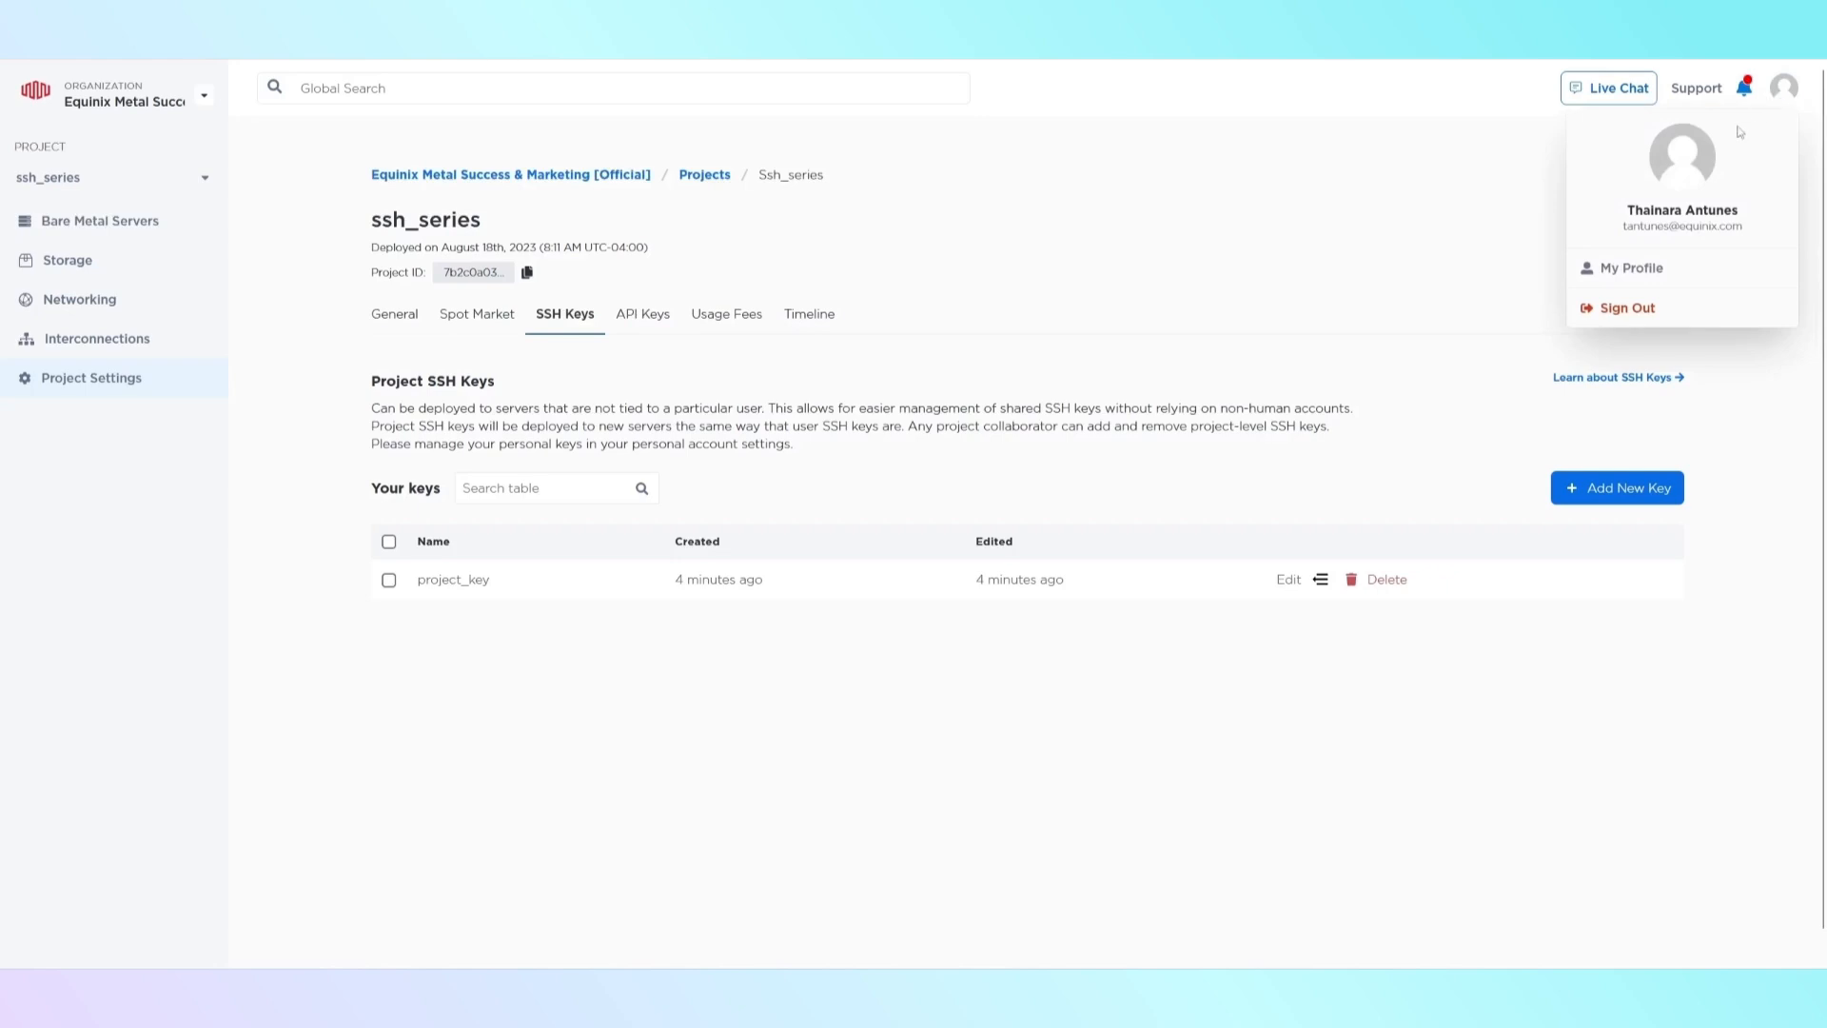
pyautogui.click(1615, 271)
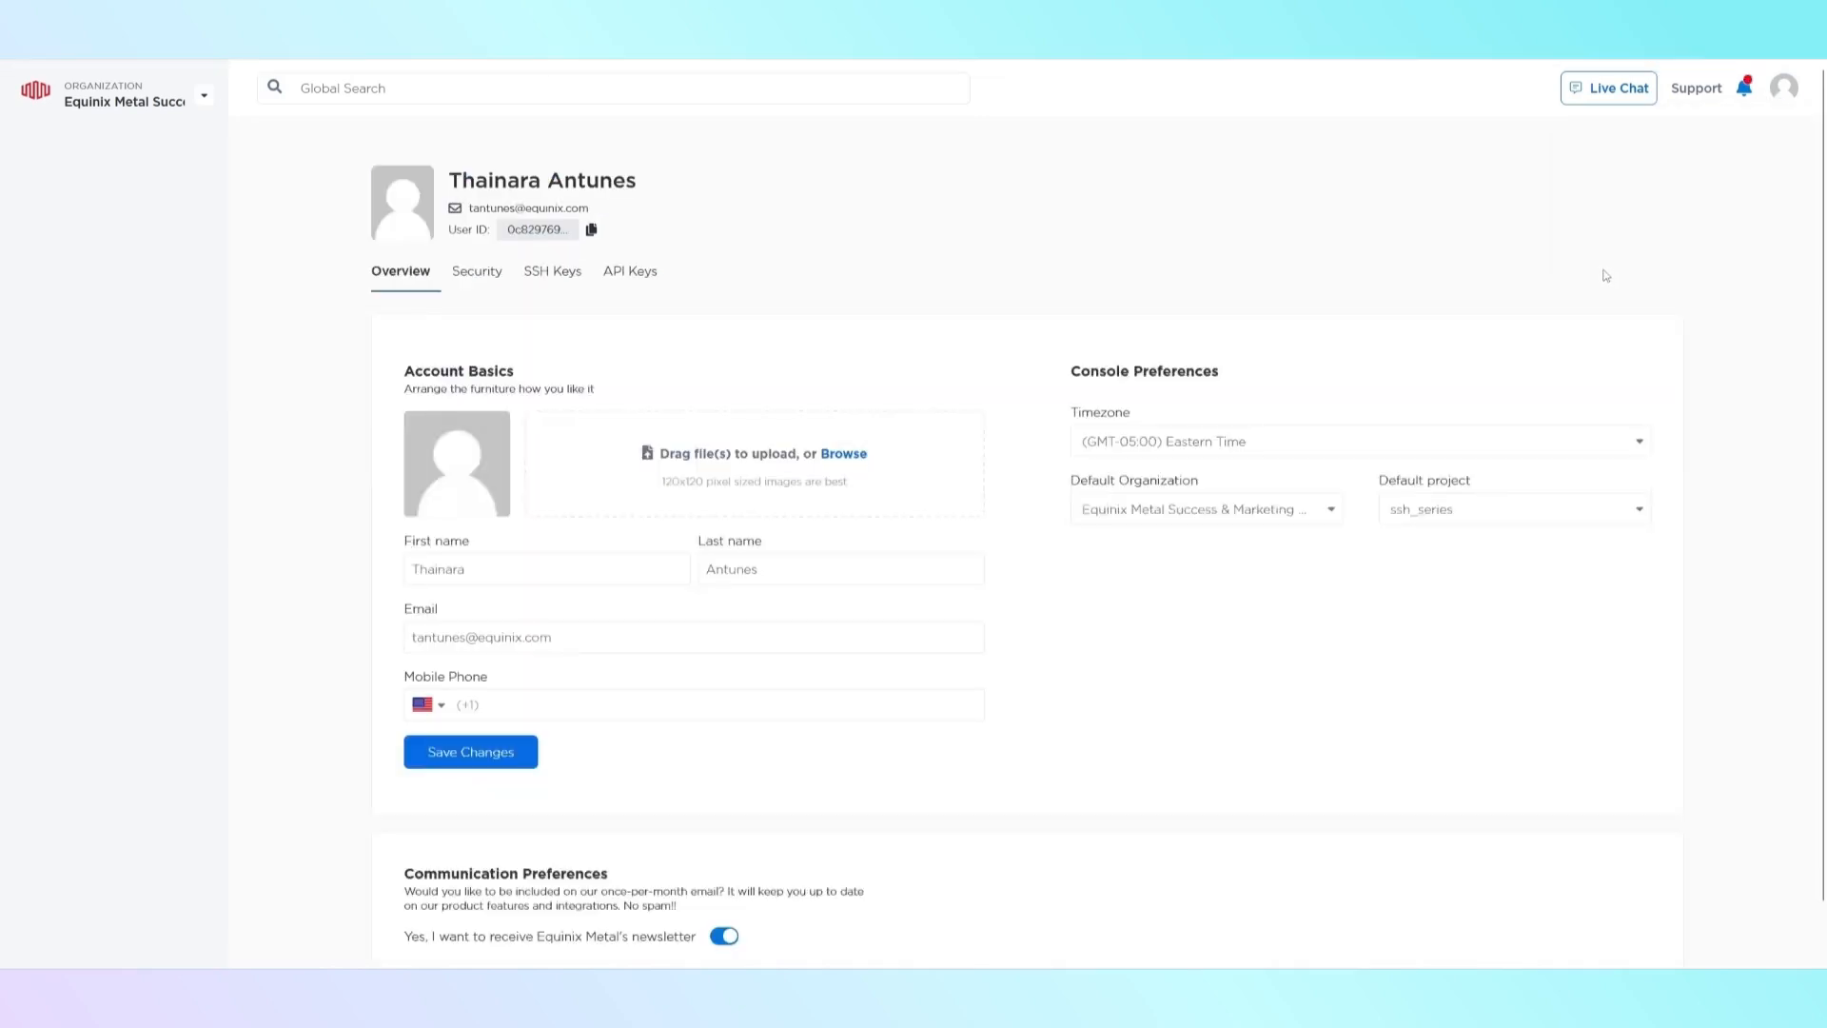
pyautogui.click(555, 285)
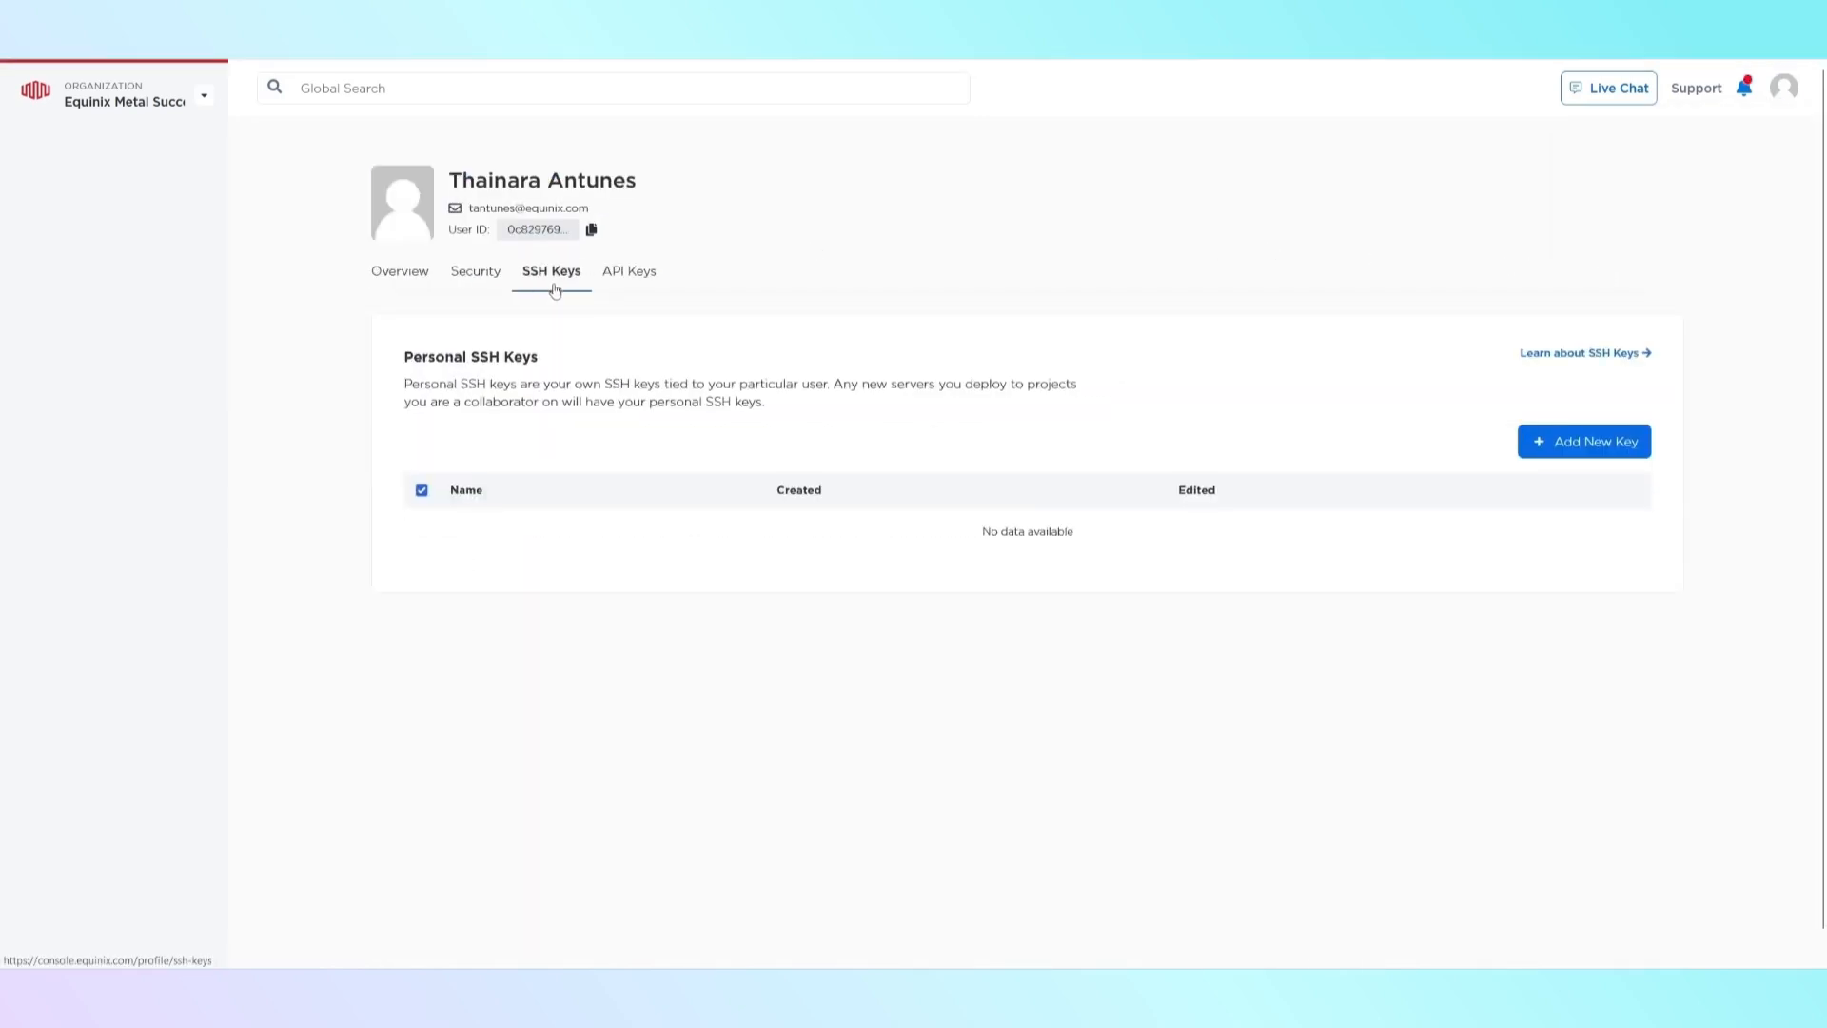
pyautogui.click(1601, 449)
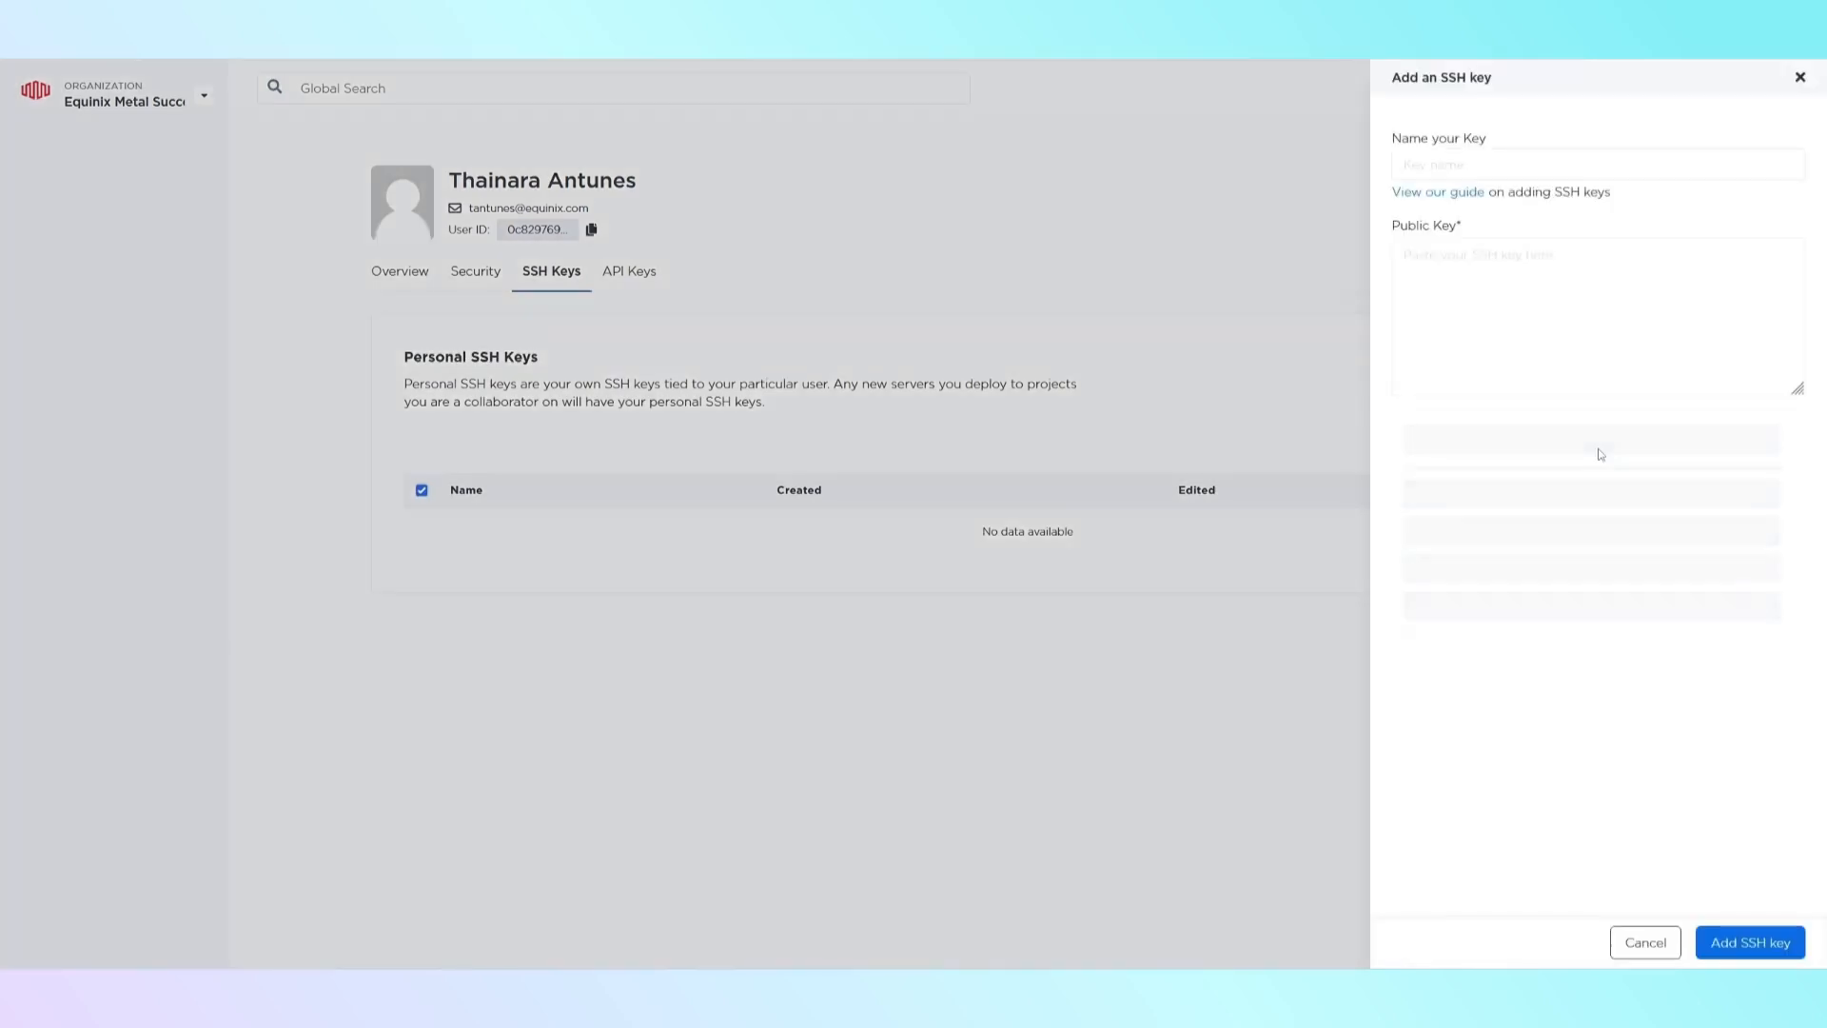
# Step: Copy the whole public key from PuTTY Key Generator and paste it as the personal key's public key
pyautogui.click(1072, 989)
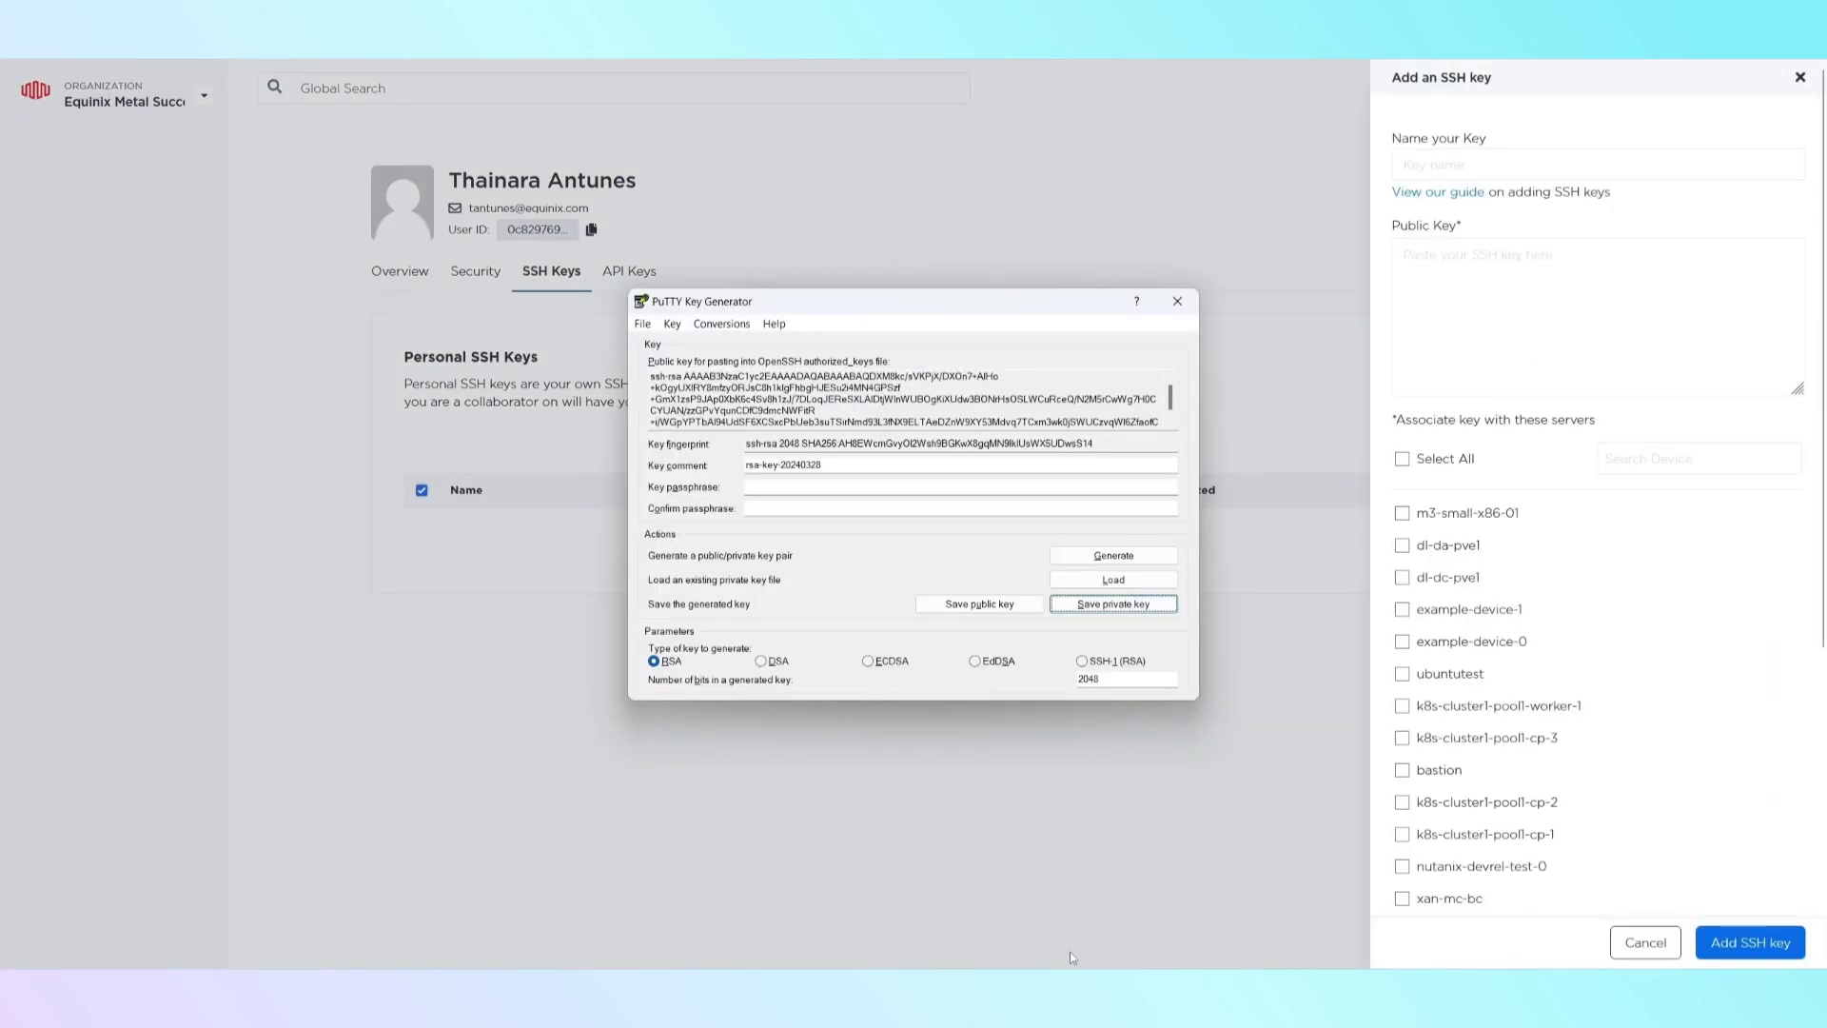
pyautogui.click(693, 411)
pyautogui.moveTo(652, 376); pyautogui.dragTo(1114, 422)
pyautogui.rightClick(997, 415)
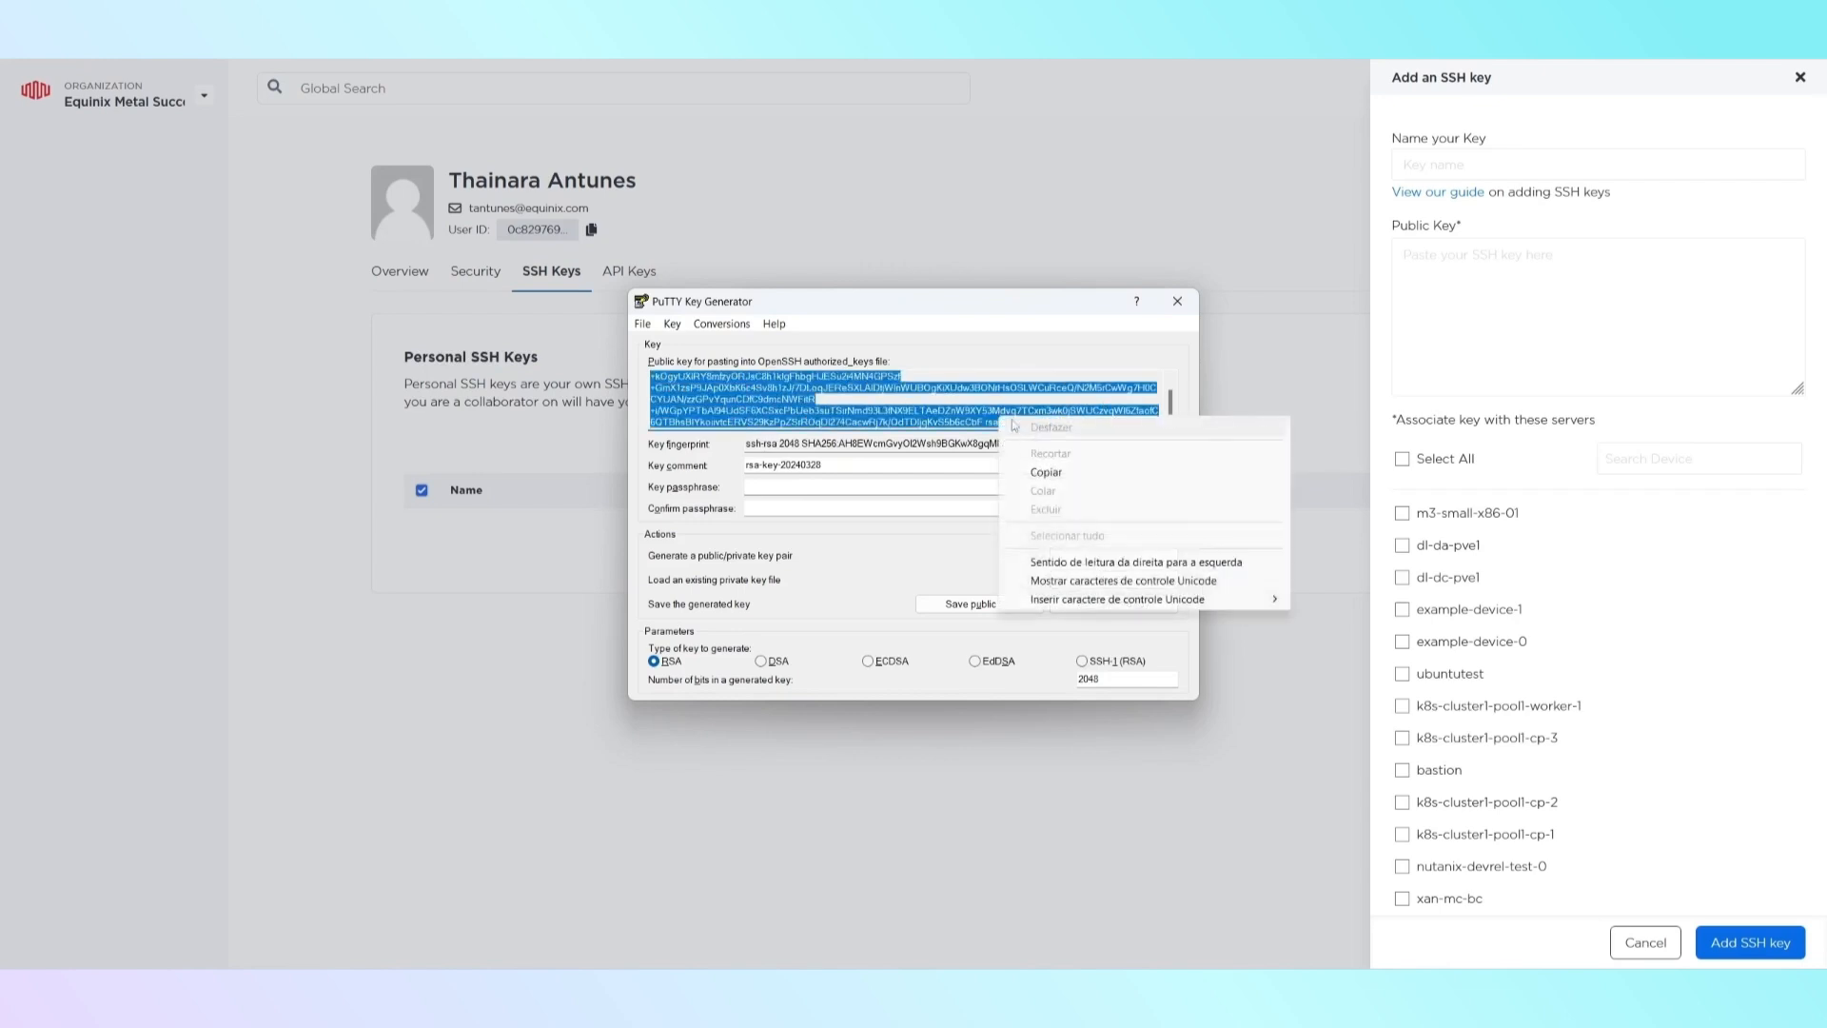
pyautogui.click(1037, 472)
pyautogui.click(1486, 300)
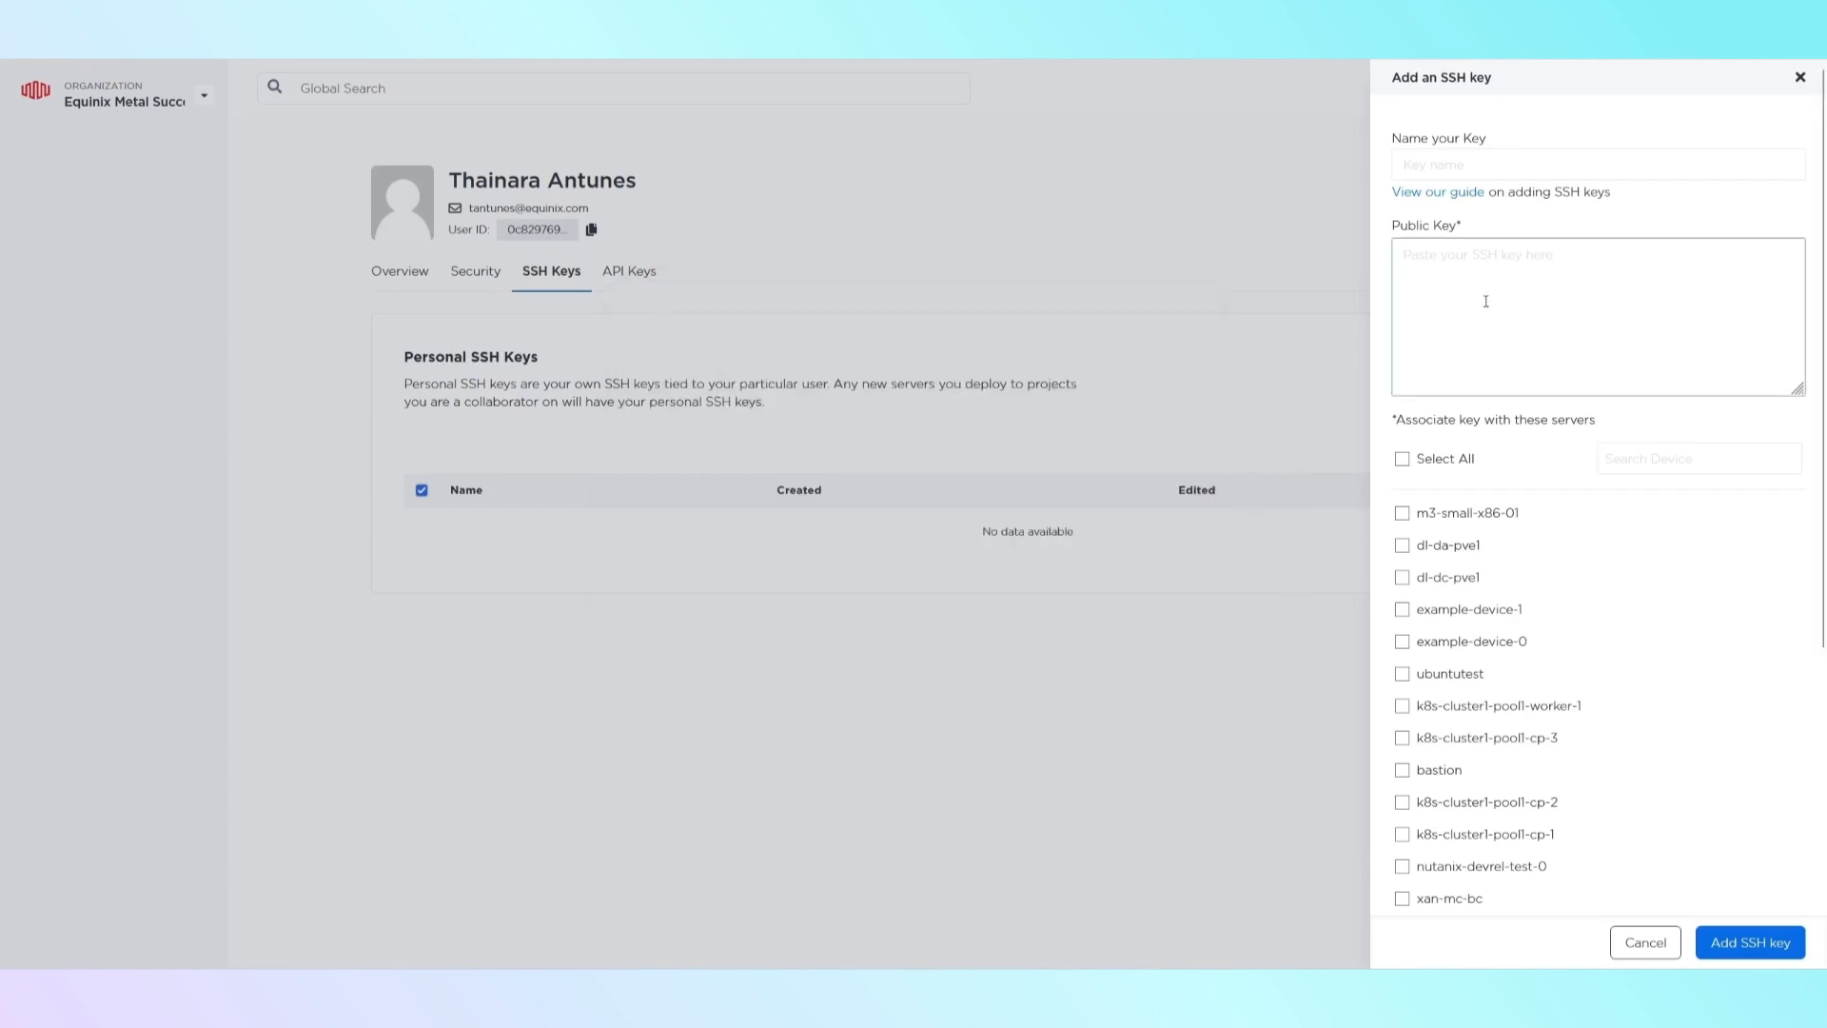
pyautogui.hotkey('ctrl', 'v')
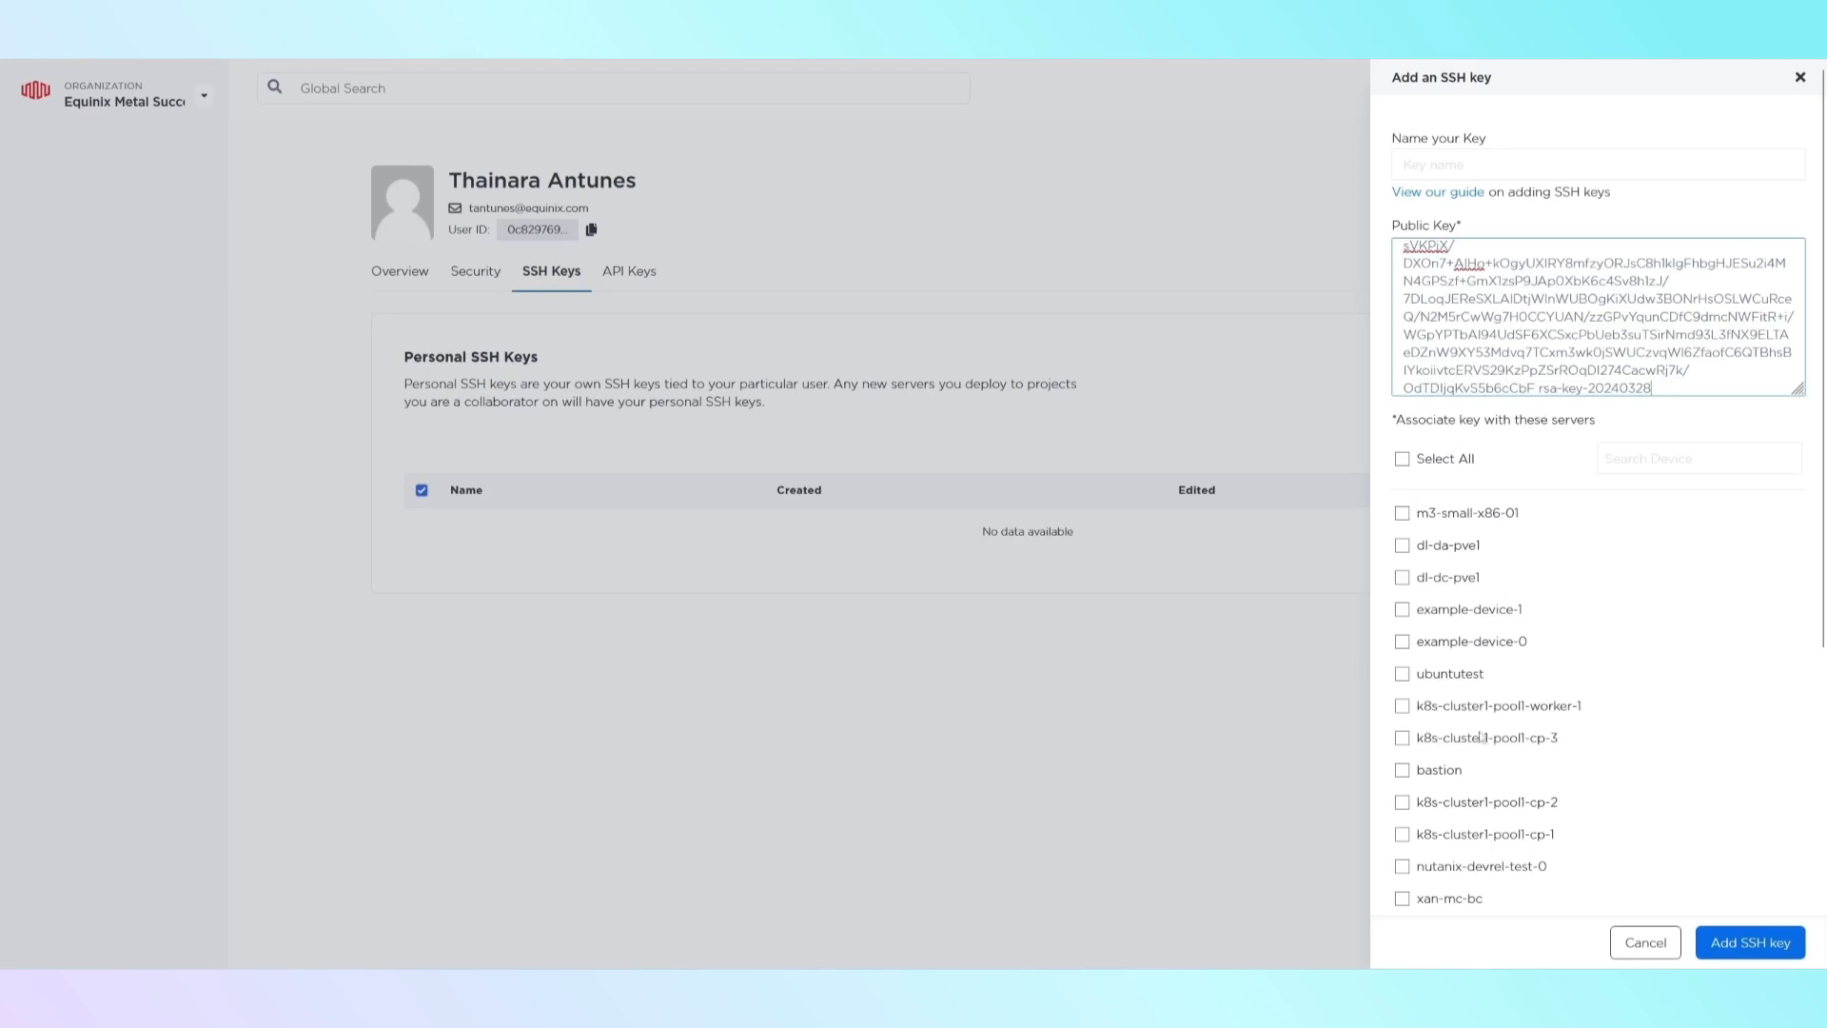
# Step: Name the personal SSH key user_key and add it without associating any servers
pyautogui.click(1445, 166)
pyautogui.write('user_key')
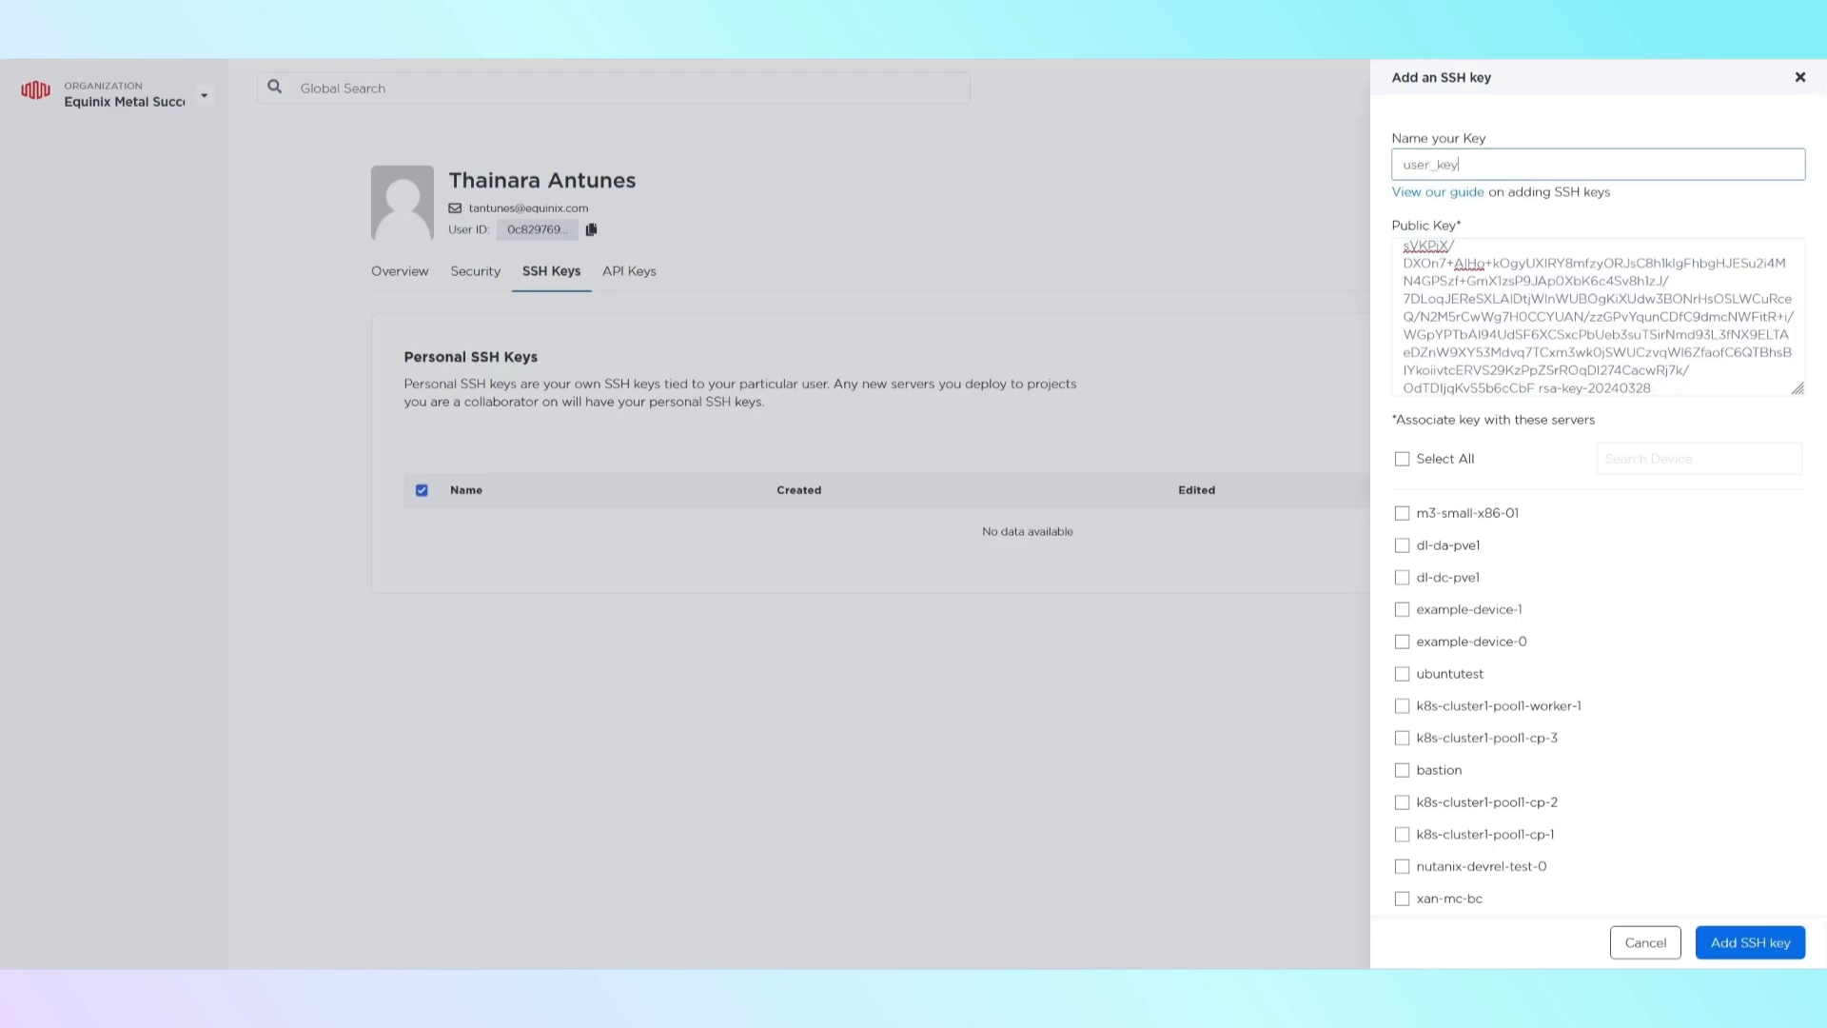
pyautogui.click(1751, 944)
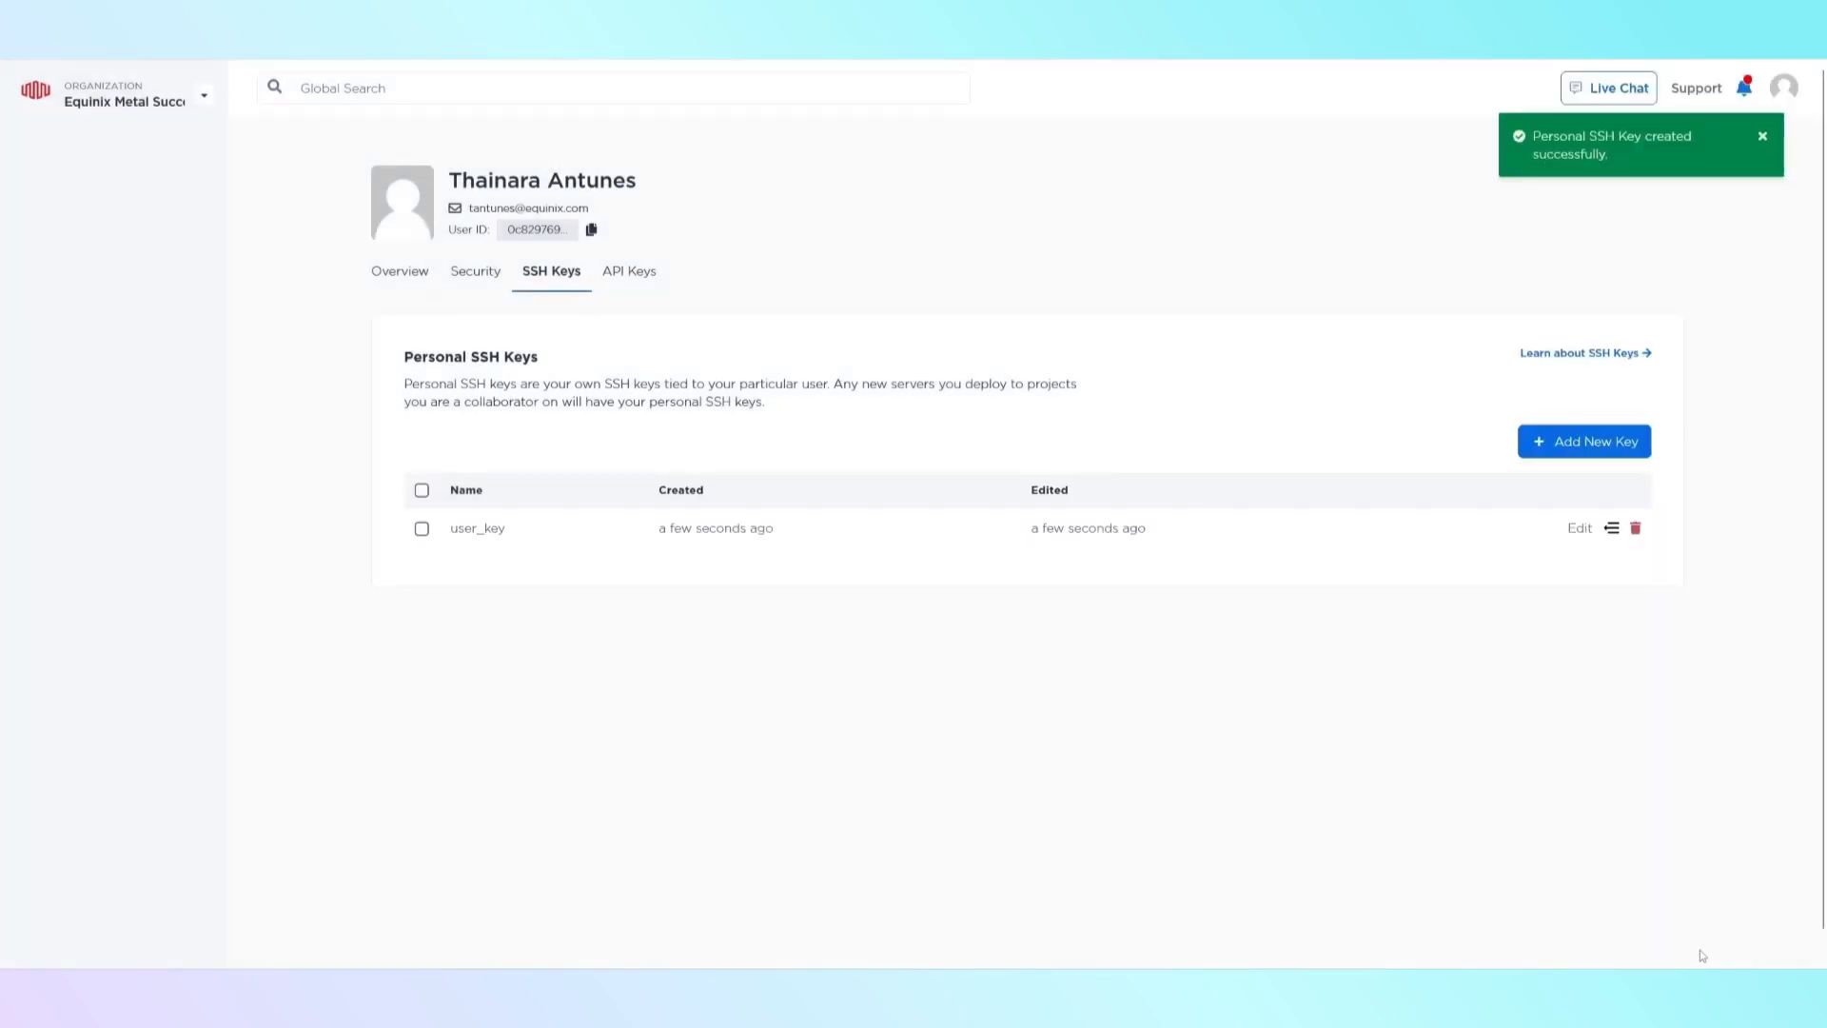
# Step: Return to the ssh_series project through the Equinix Metal Success & Marketing organization and start an on-demand server deployment
pyautogui.click(181, 112)
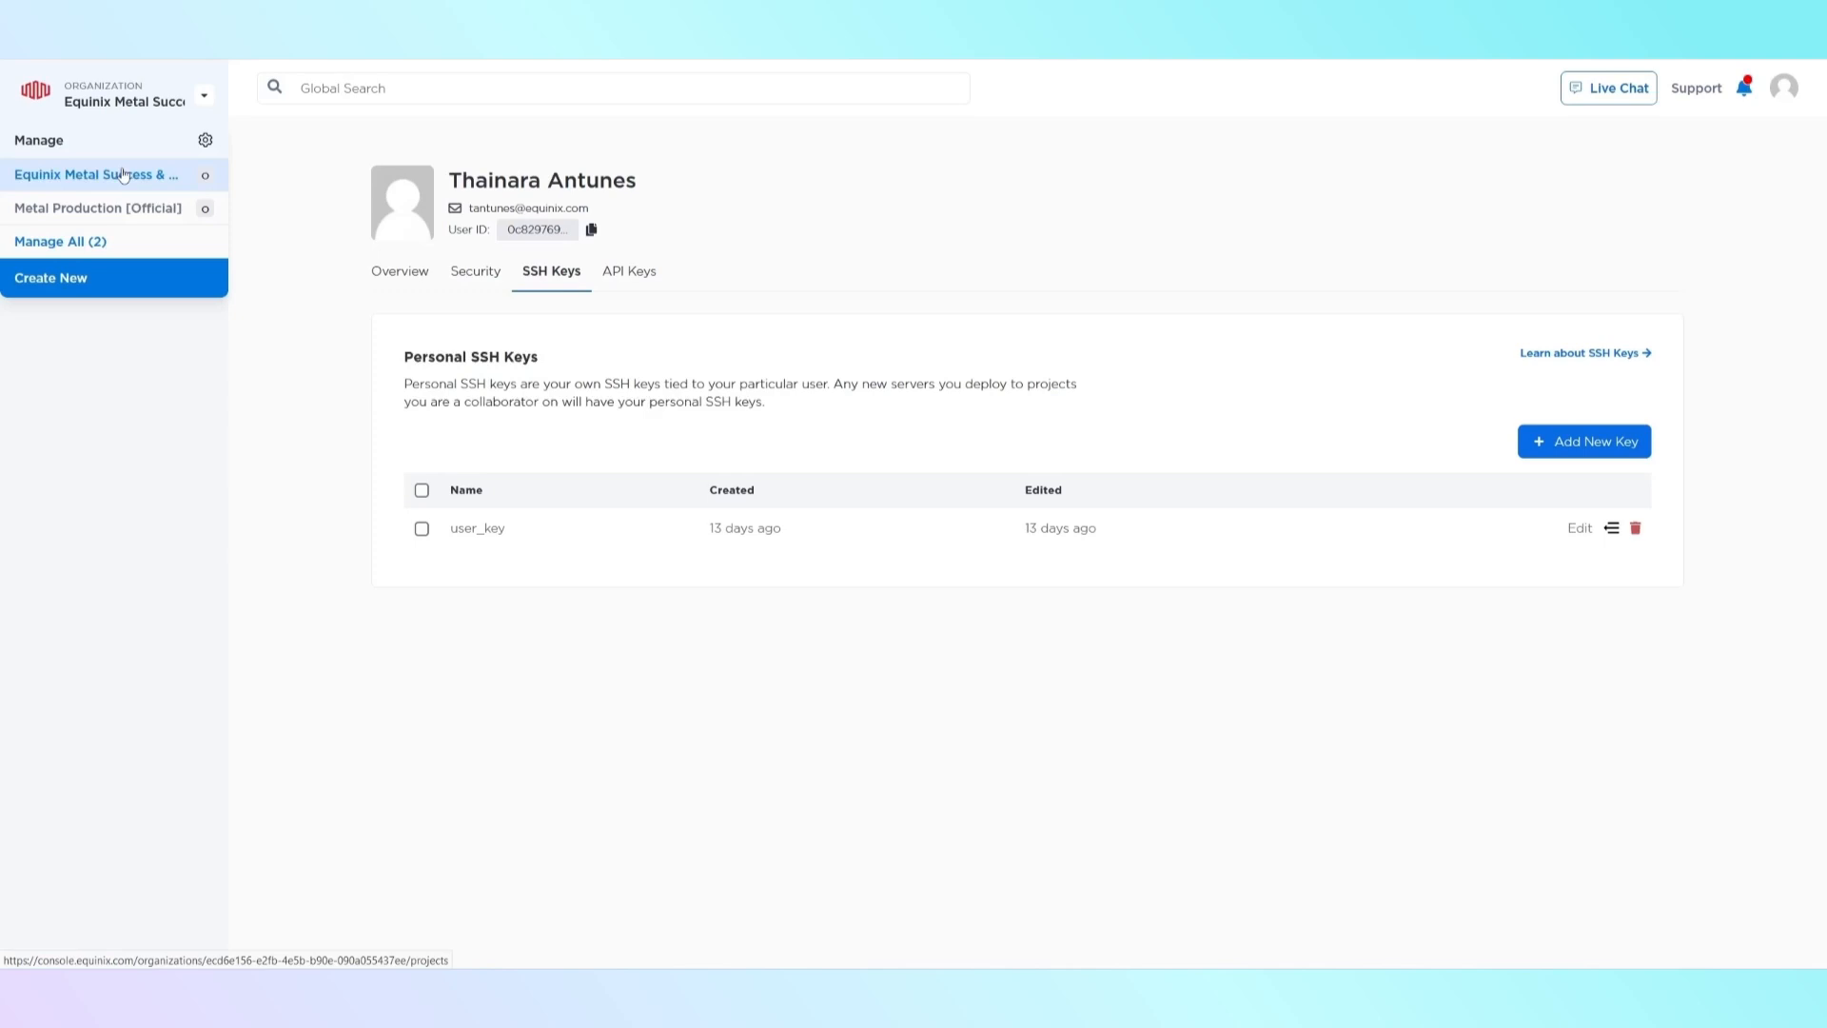
pyautogui.click(124, 174)
pyautogui.click(392, 352)
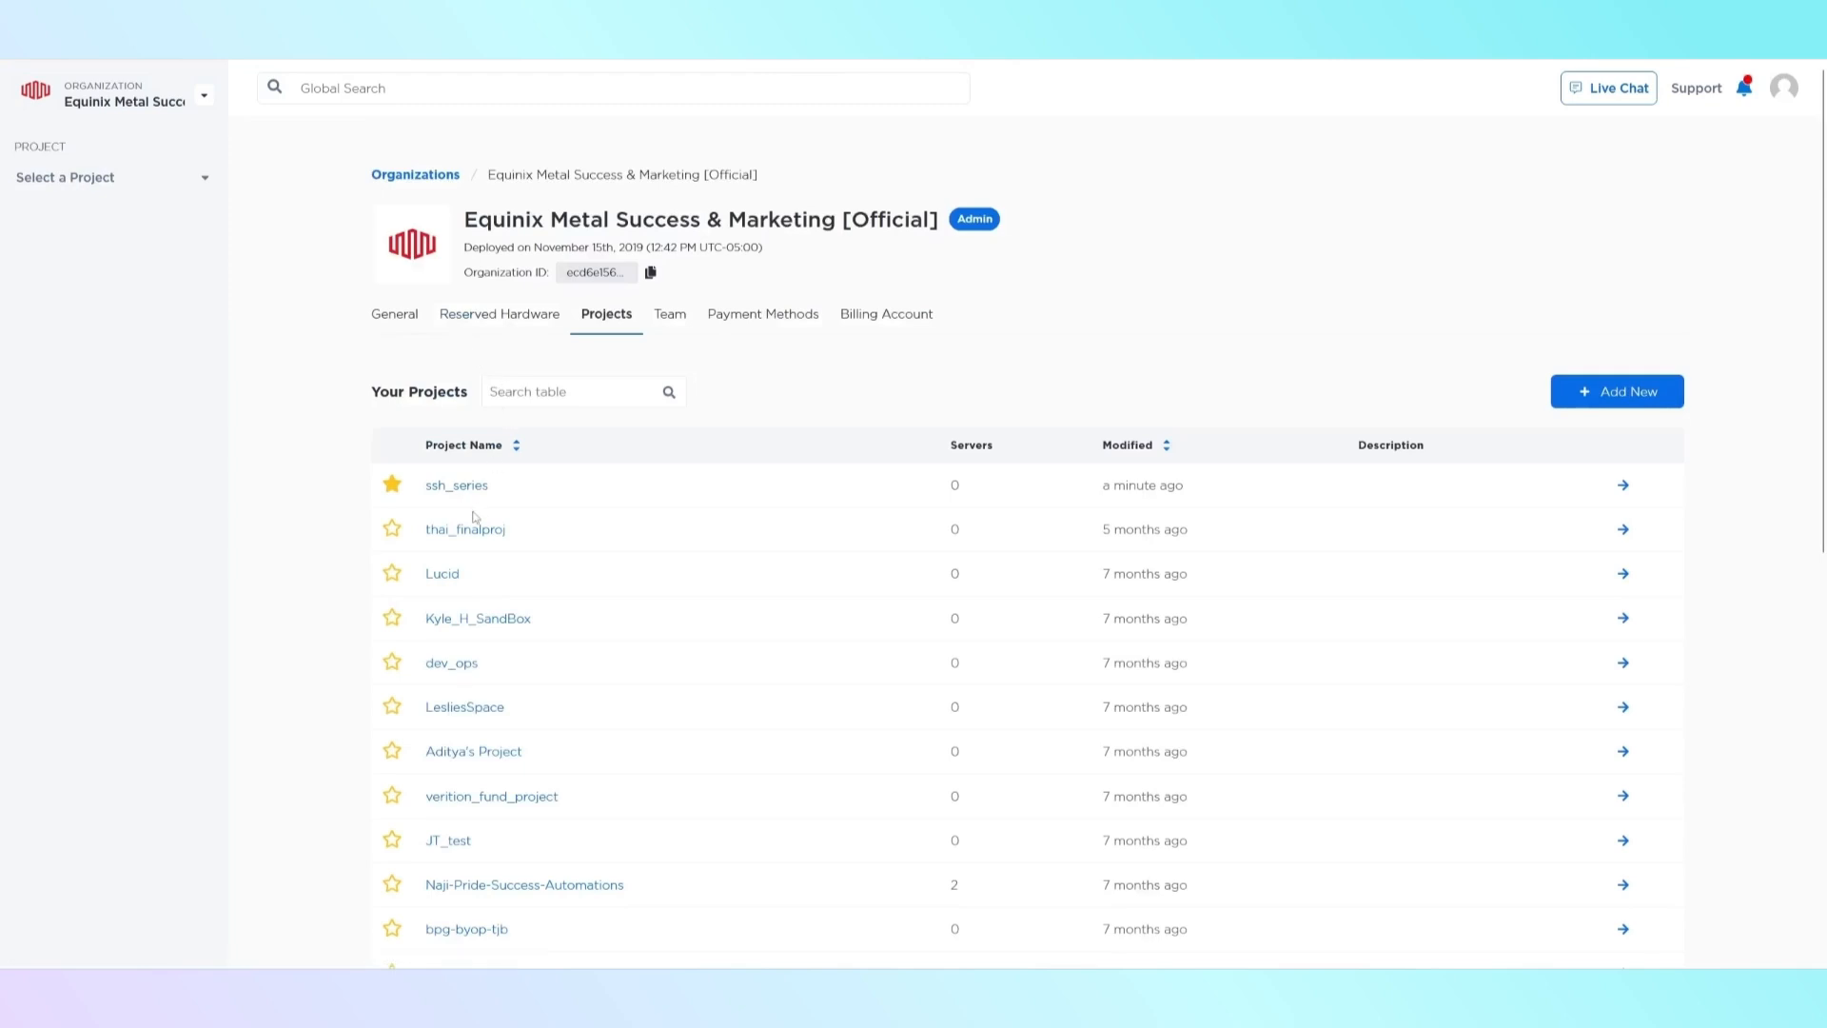
pyautogui.click(461, 485)
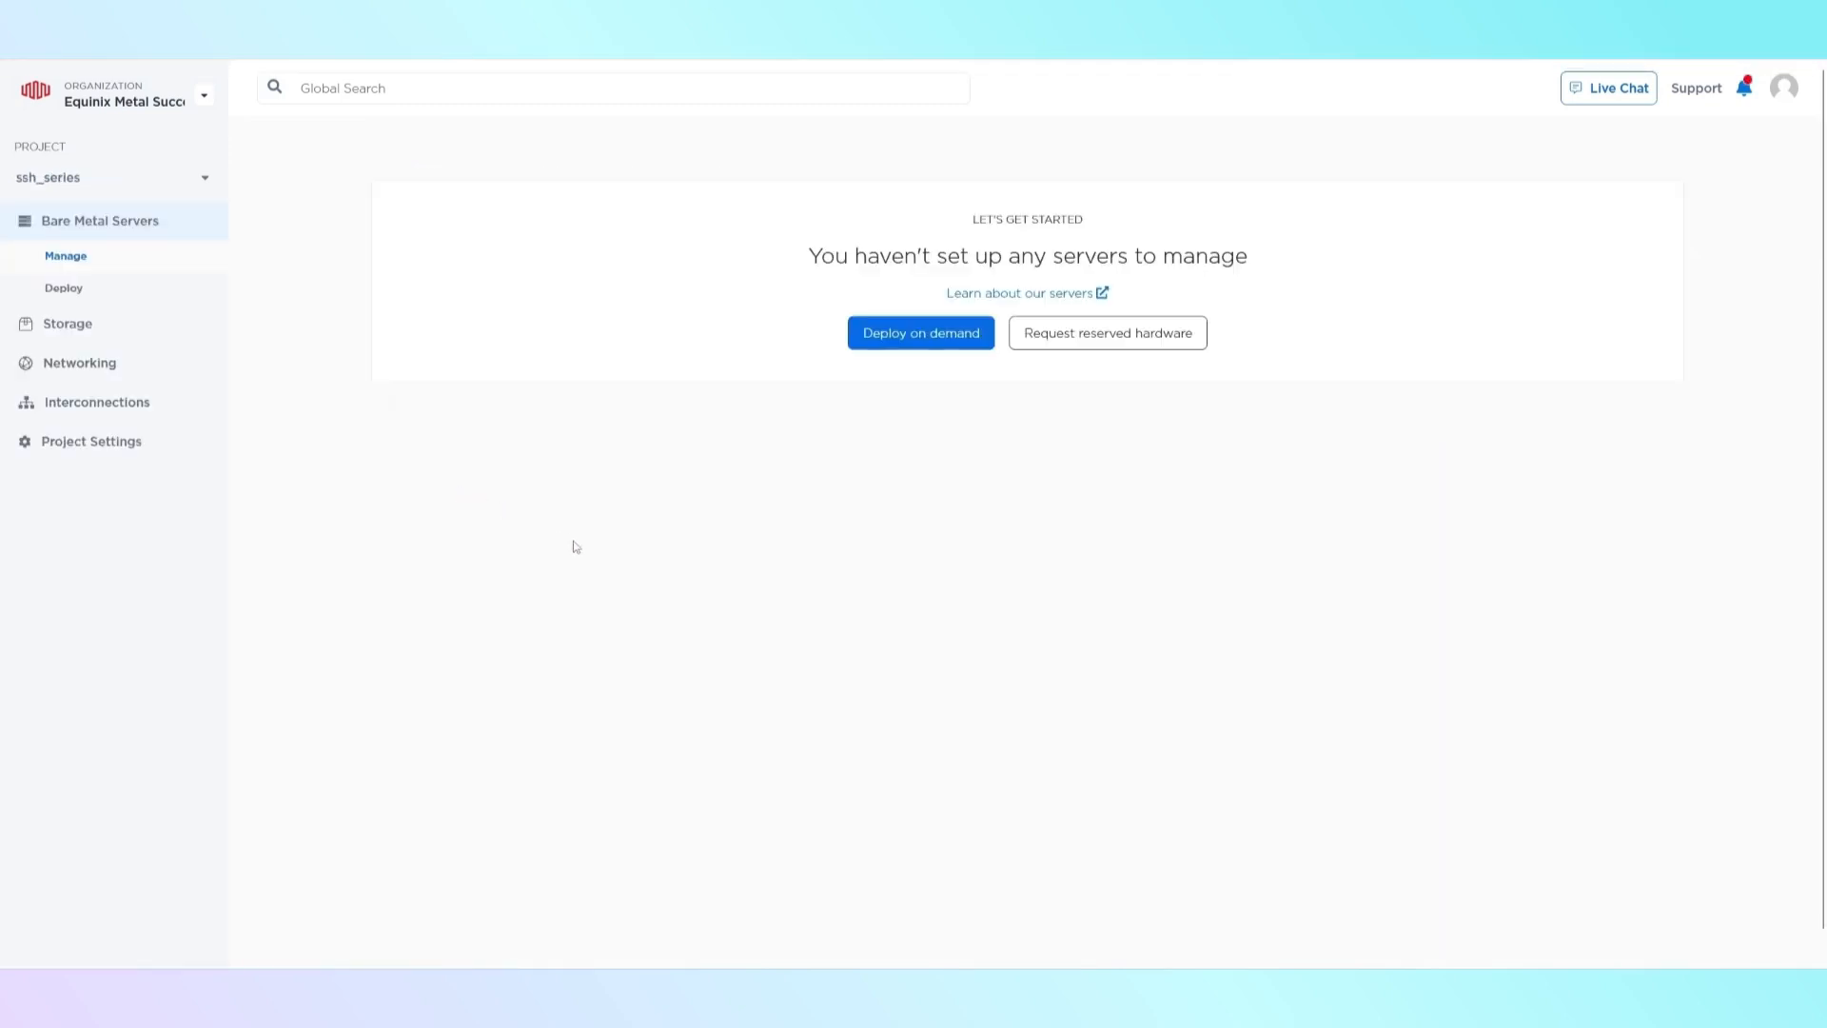
pyautogui.click(902, 346)
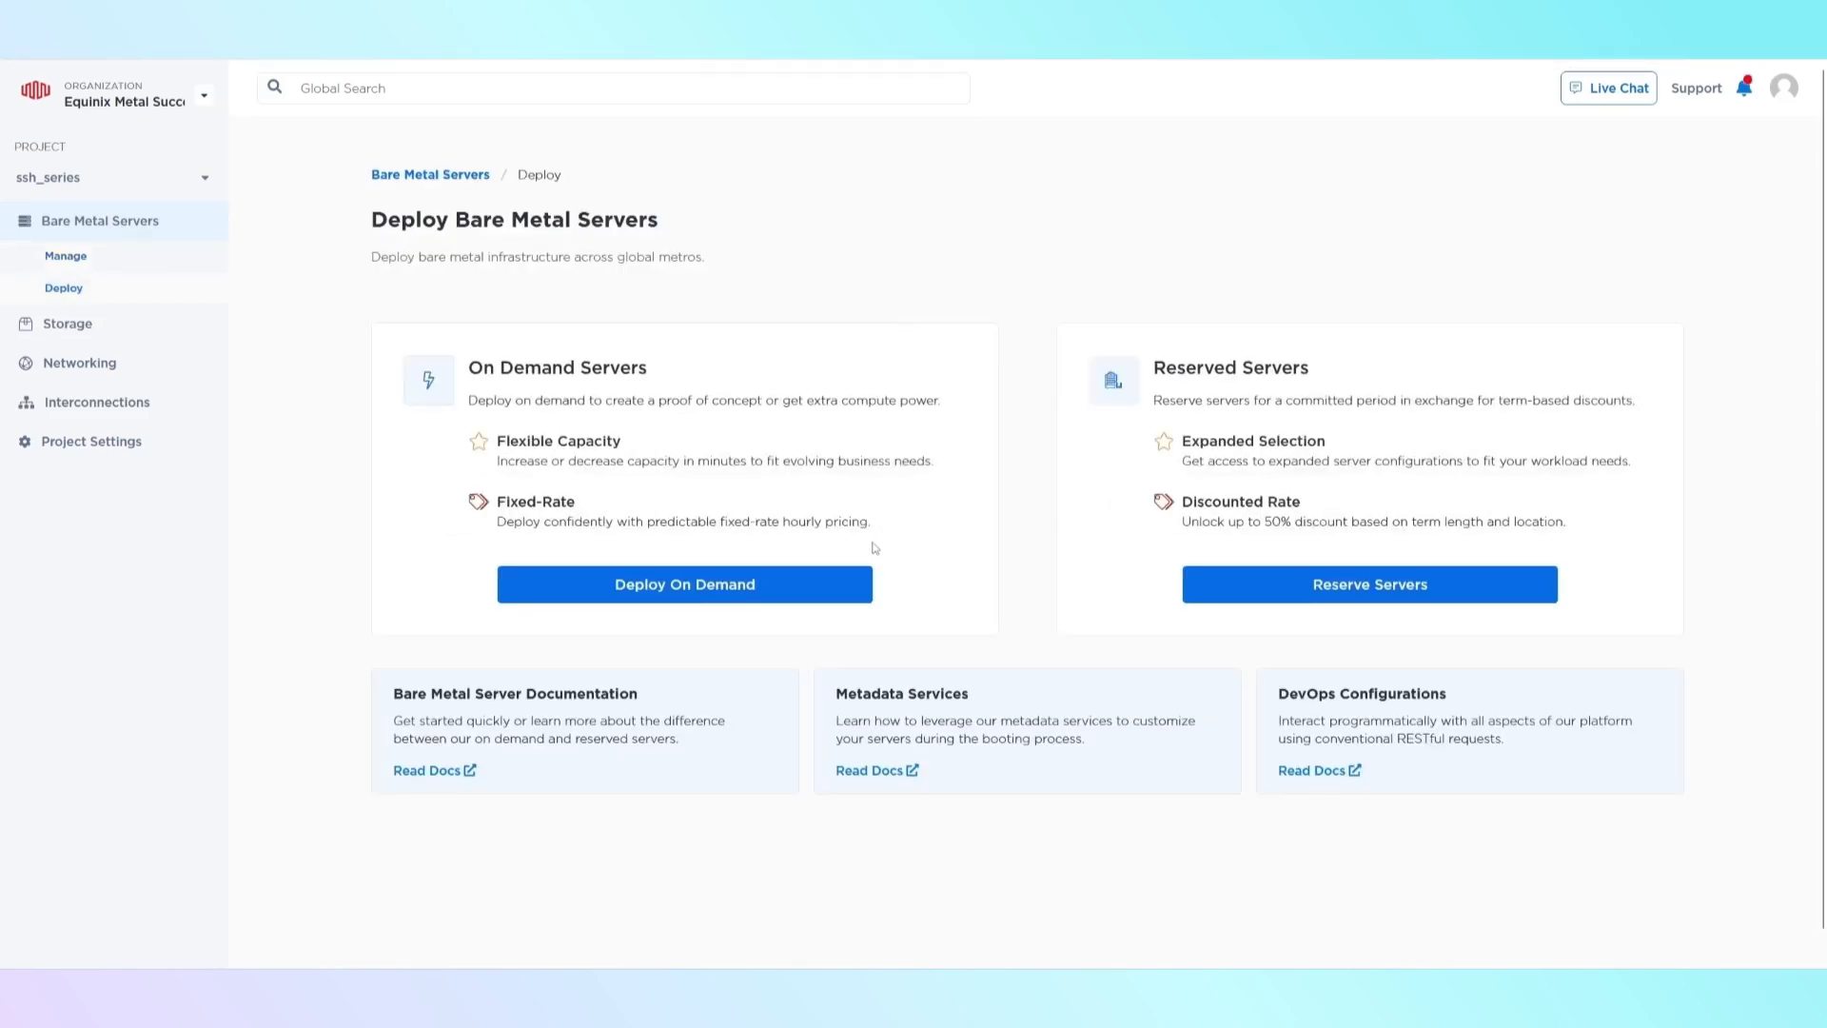
pyautogui.click(824, 580)
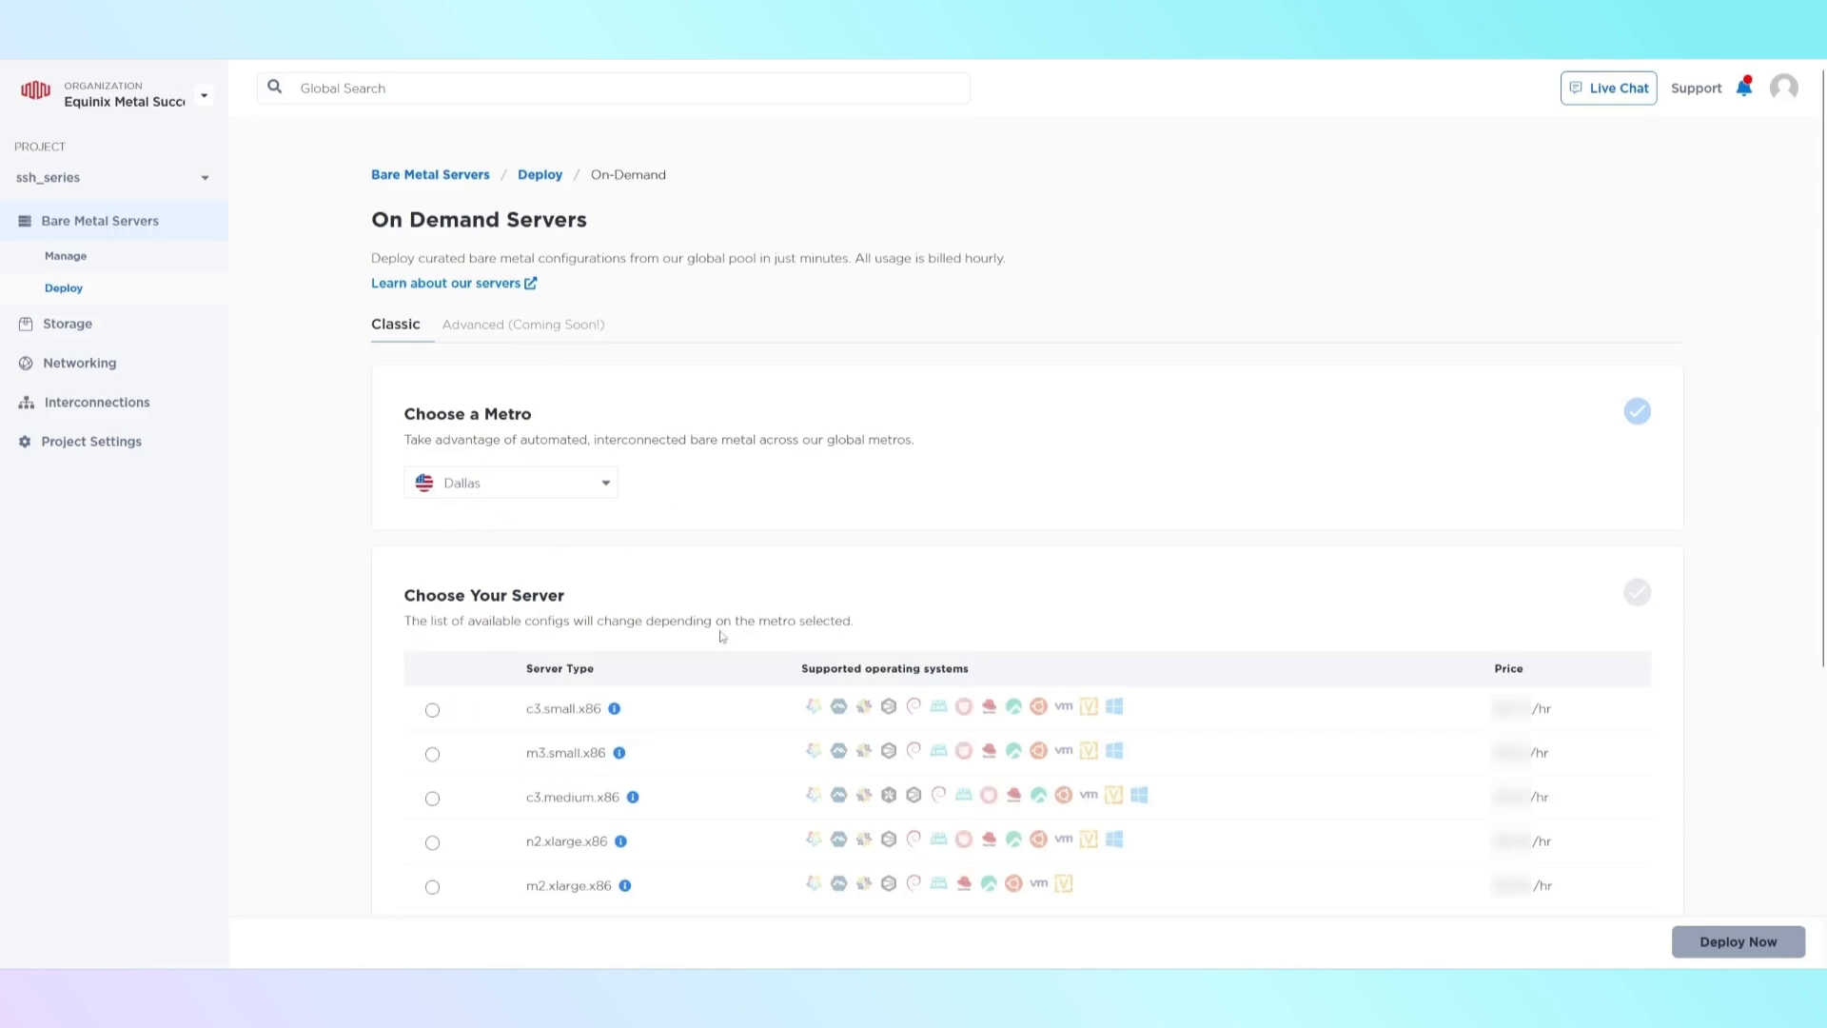
# Step: Choose the c3.small.x86 server type and Ubuntu 22.04 LTS as the operating system
pyautogui.scroll(-1, 591, 537)
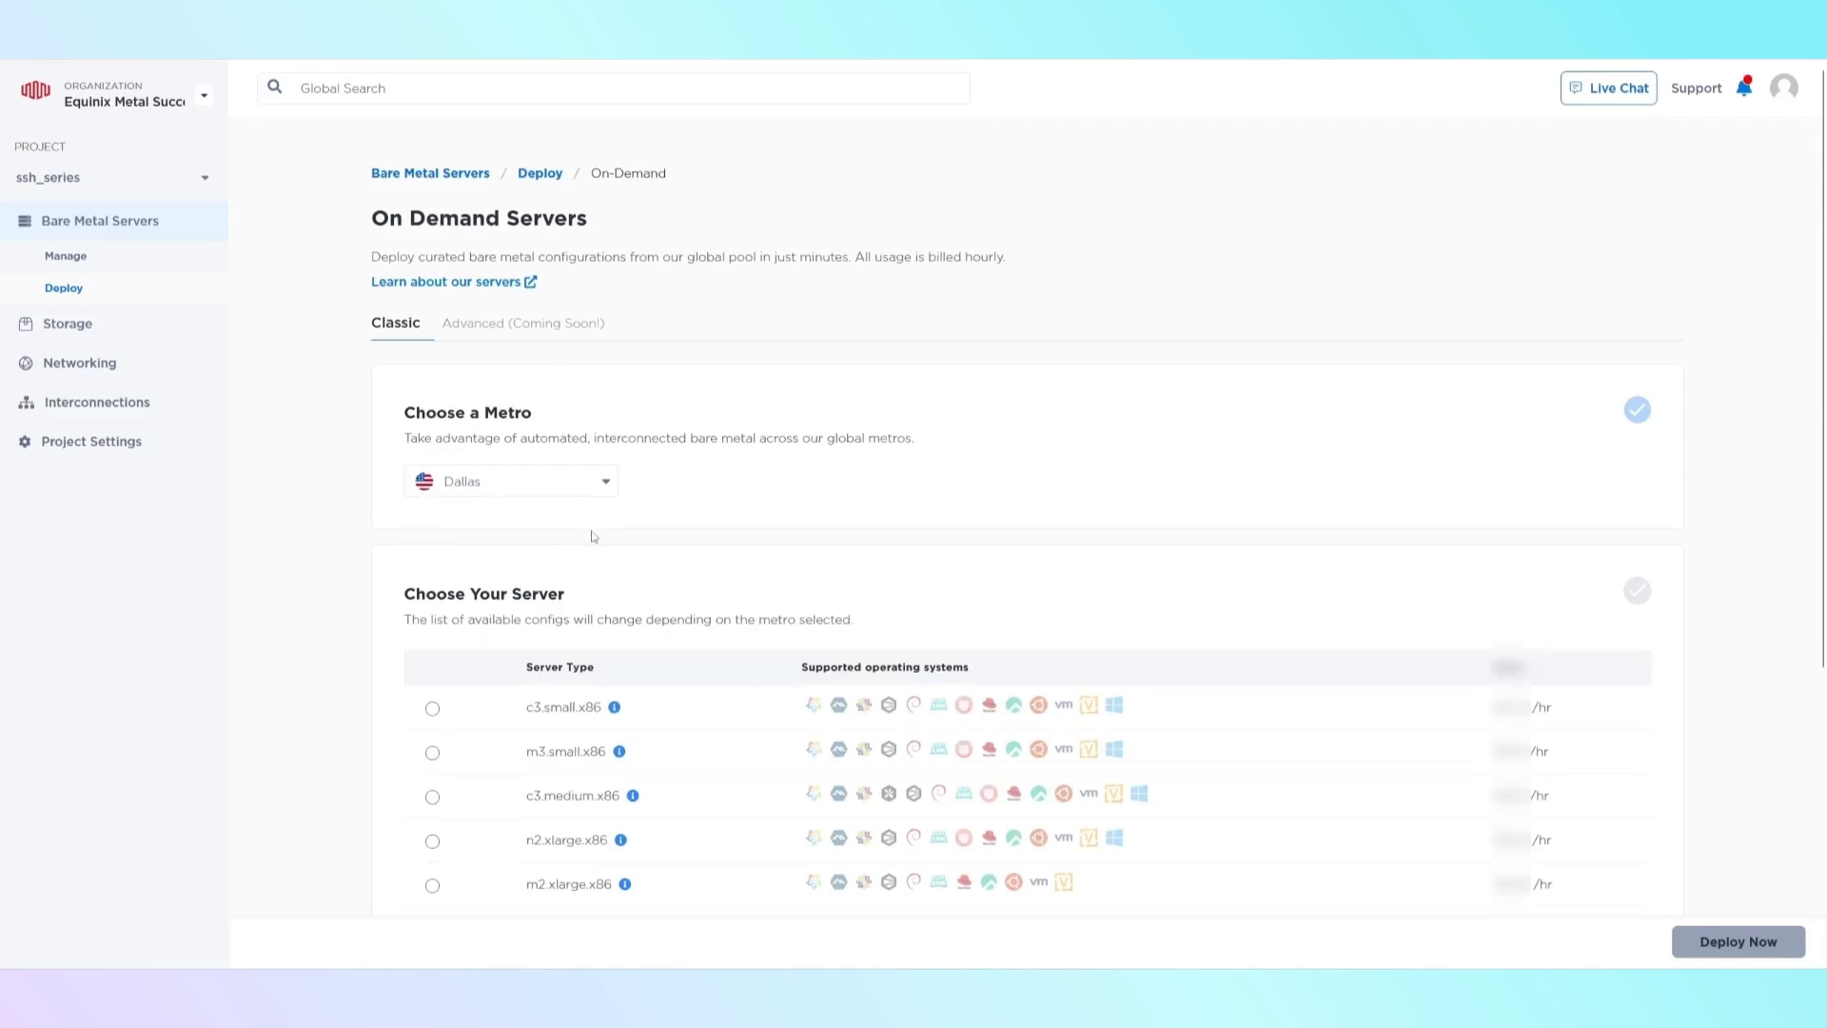
pyautogui.scroll(-4, 592, 537)
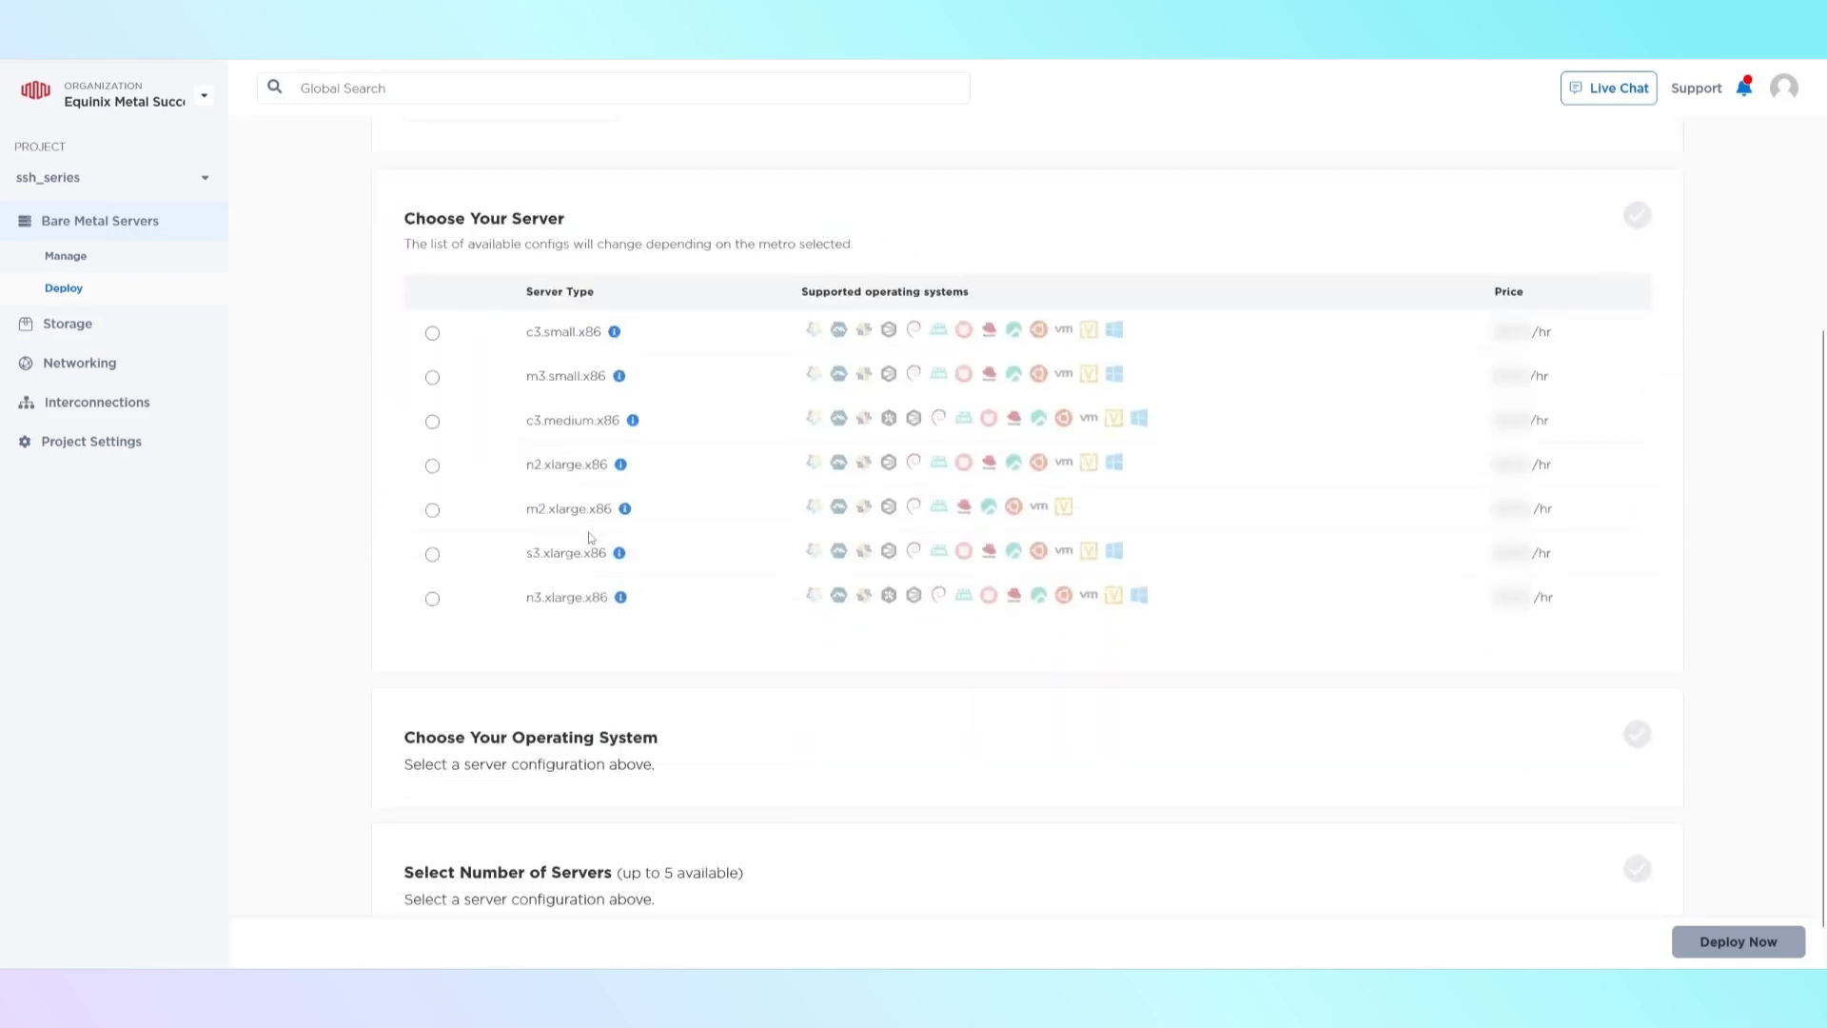
pyautogui.click(433, 333)
pyautogui.scroll(-5, 624, 678)
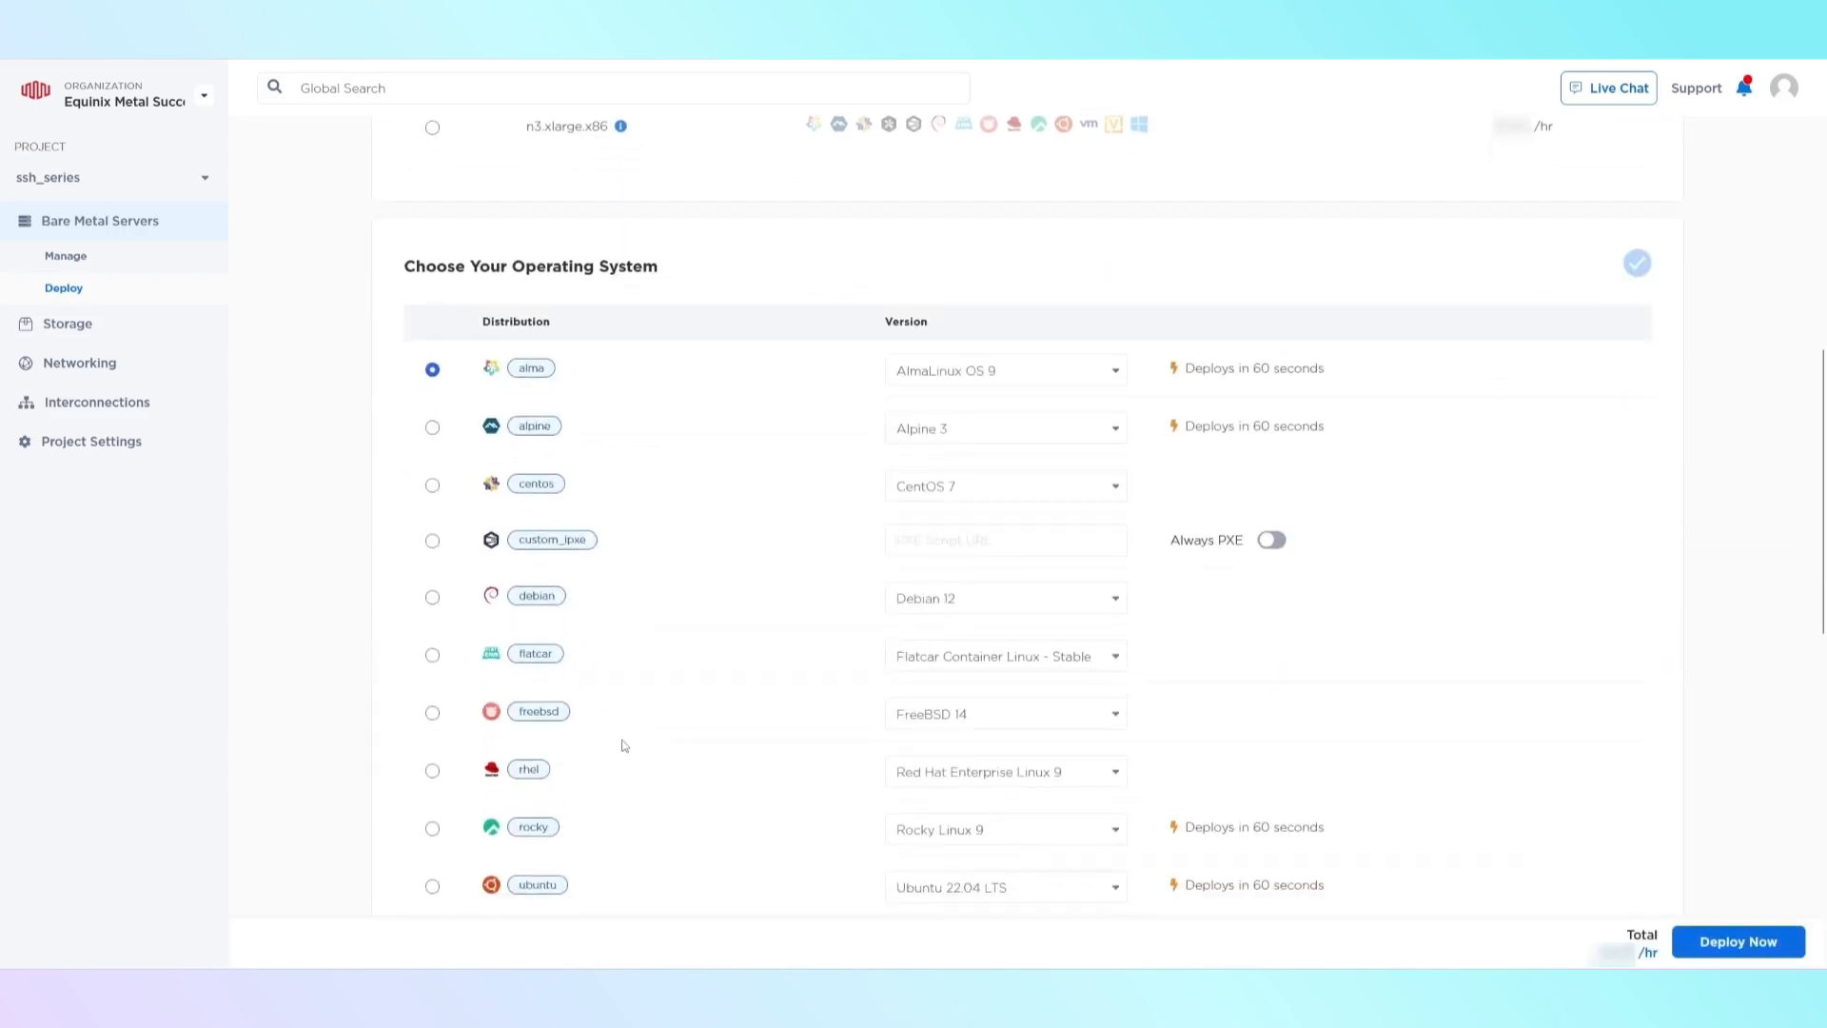
pyautogui.click(432, 885)
# Step: Expand the server's optional settings and display its project, personal and collaborator SSH keys
pyautogui.scroll(-4, 900, 828)
pyautogui.scroll(-3, 867, 822)
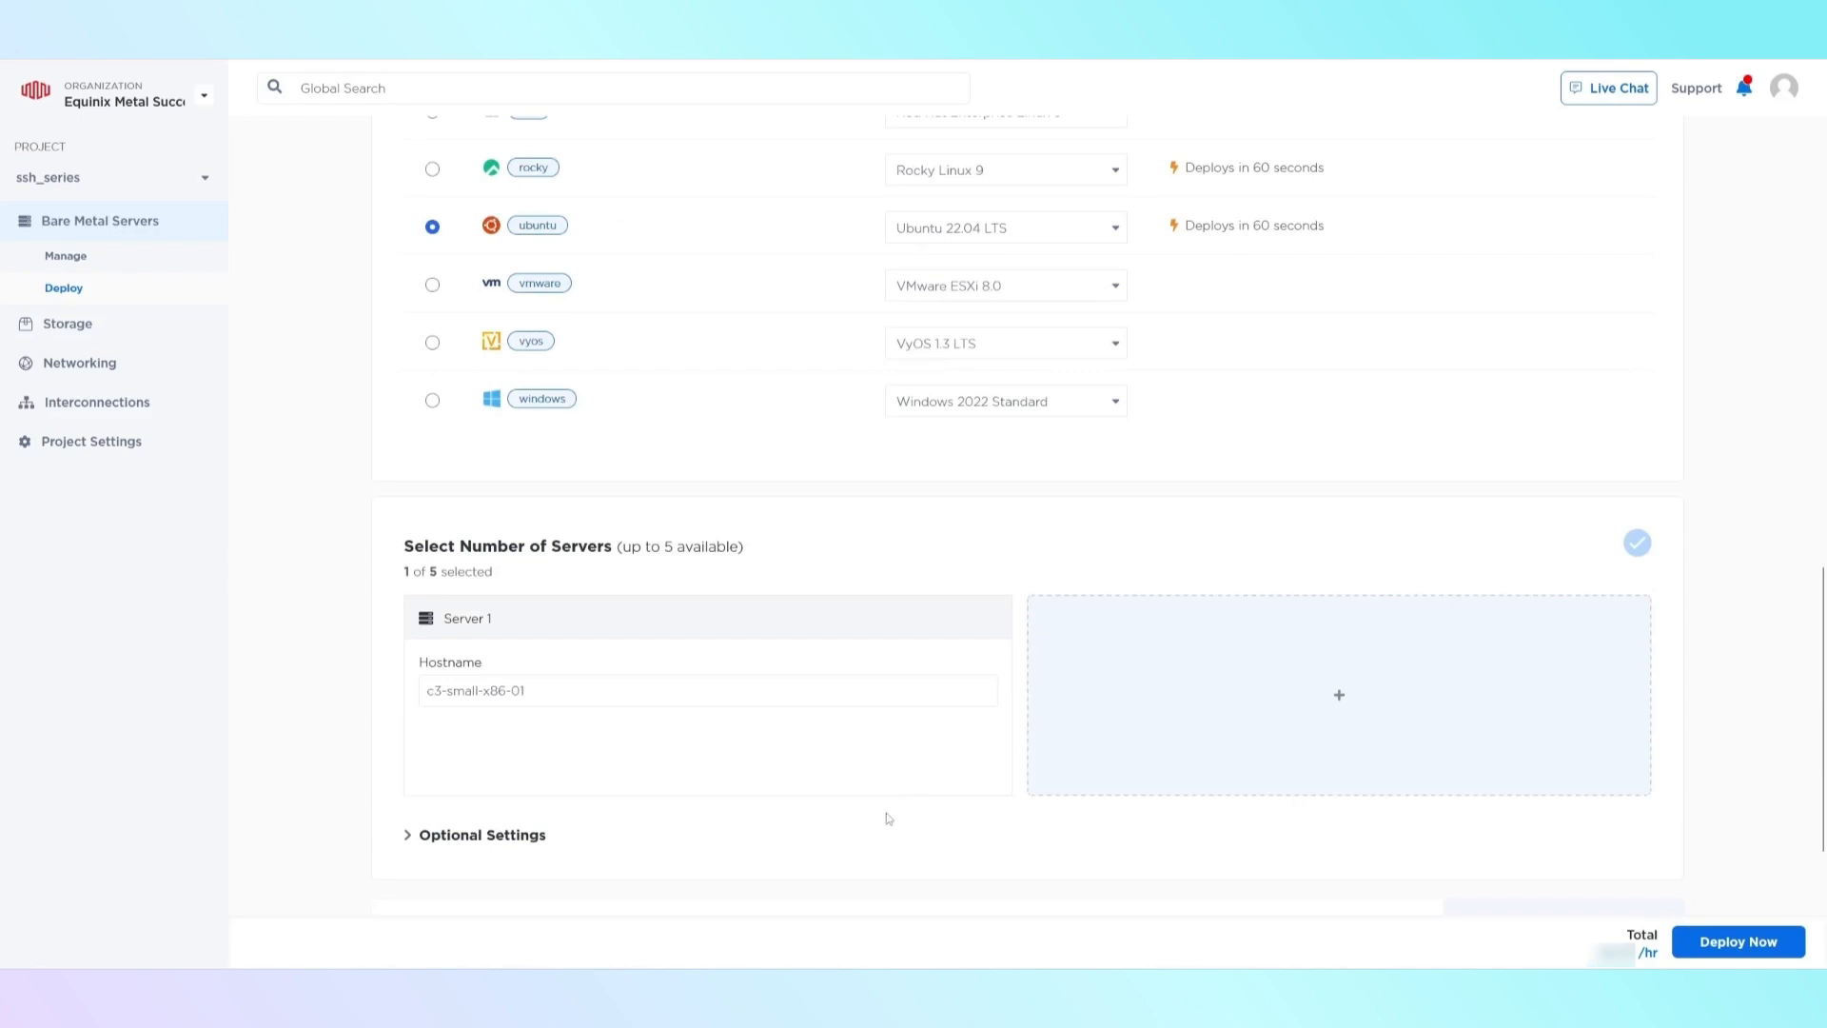
pyautogui.click(519, 837)
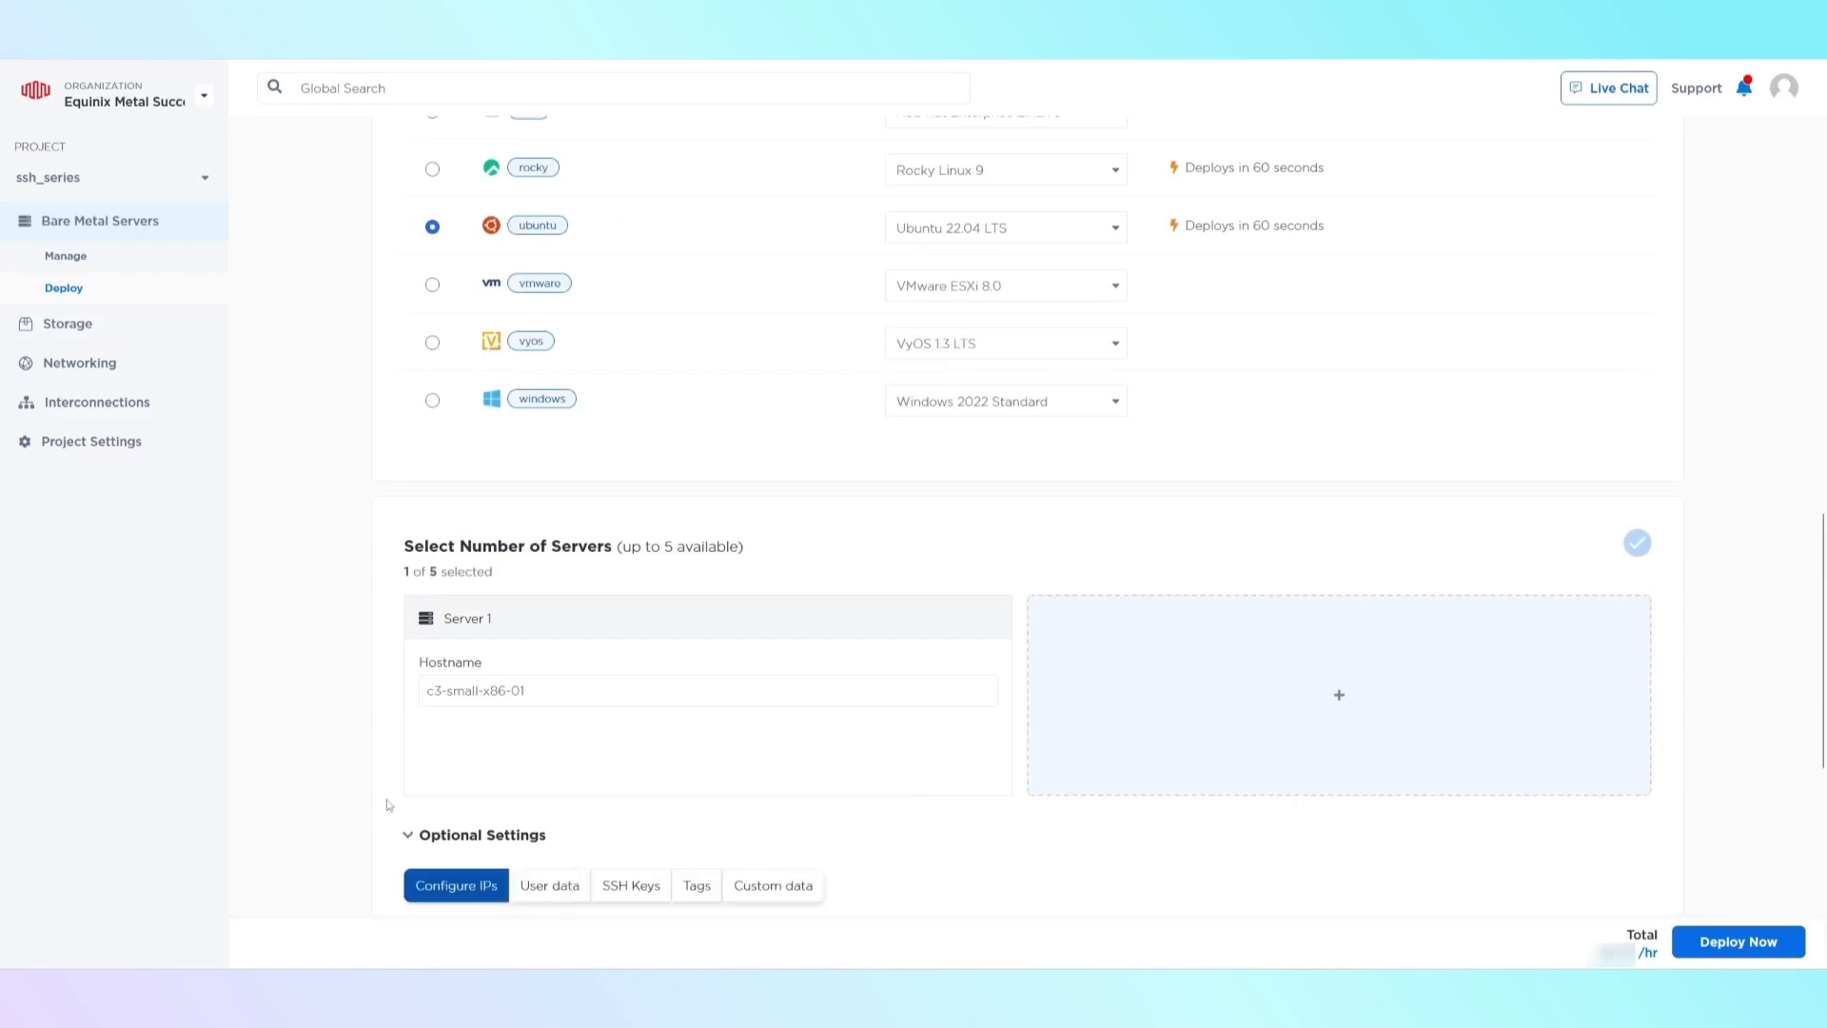
pyautogui.scroll(-2, 372, 833)
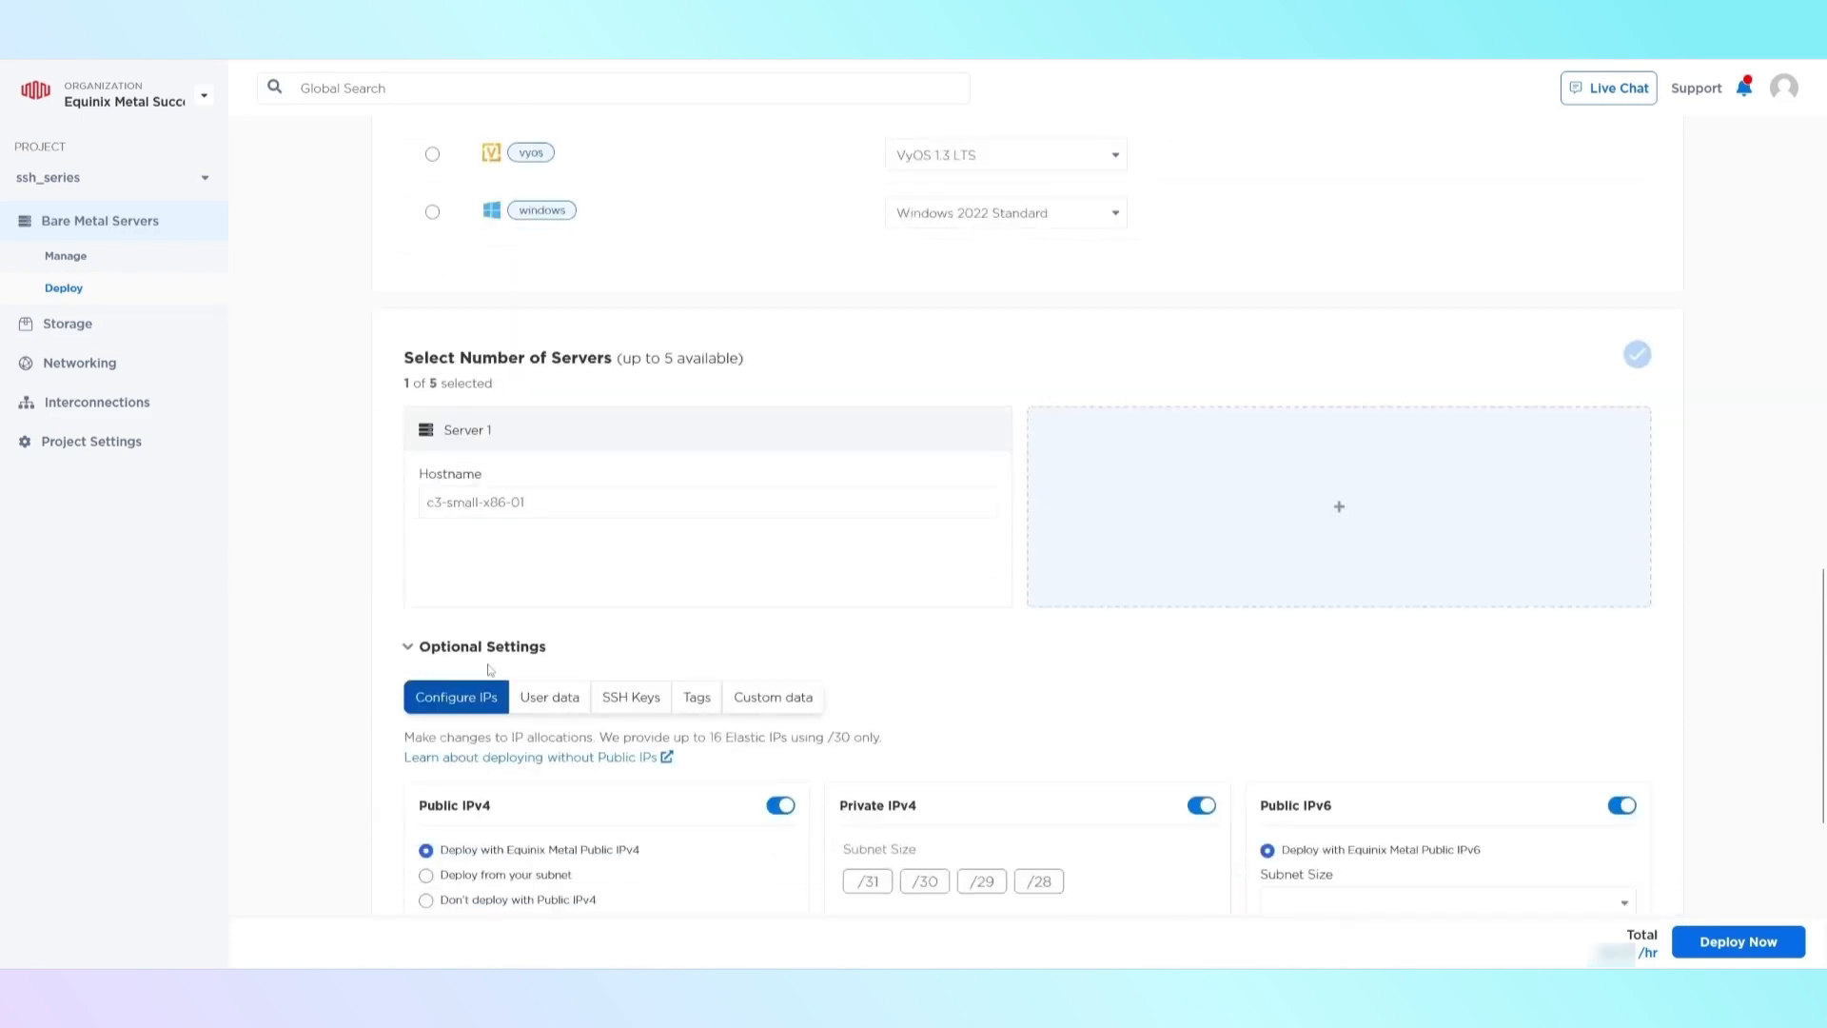
pyautogui.click(624, 699)
pyautogui.scroll(-1, 637, 706)
pyautogui.scroll(-2, 638, 706)
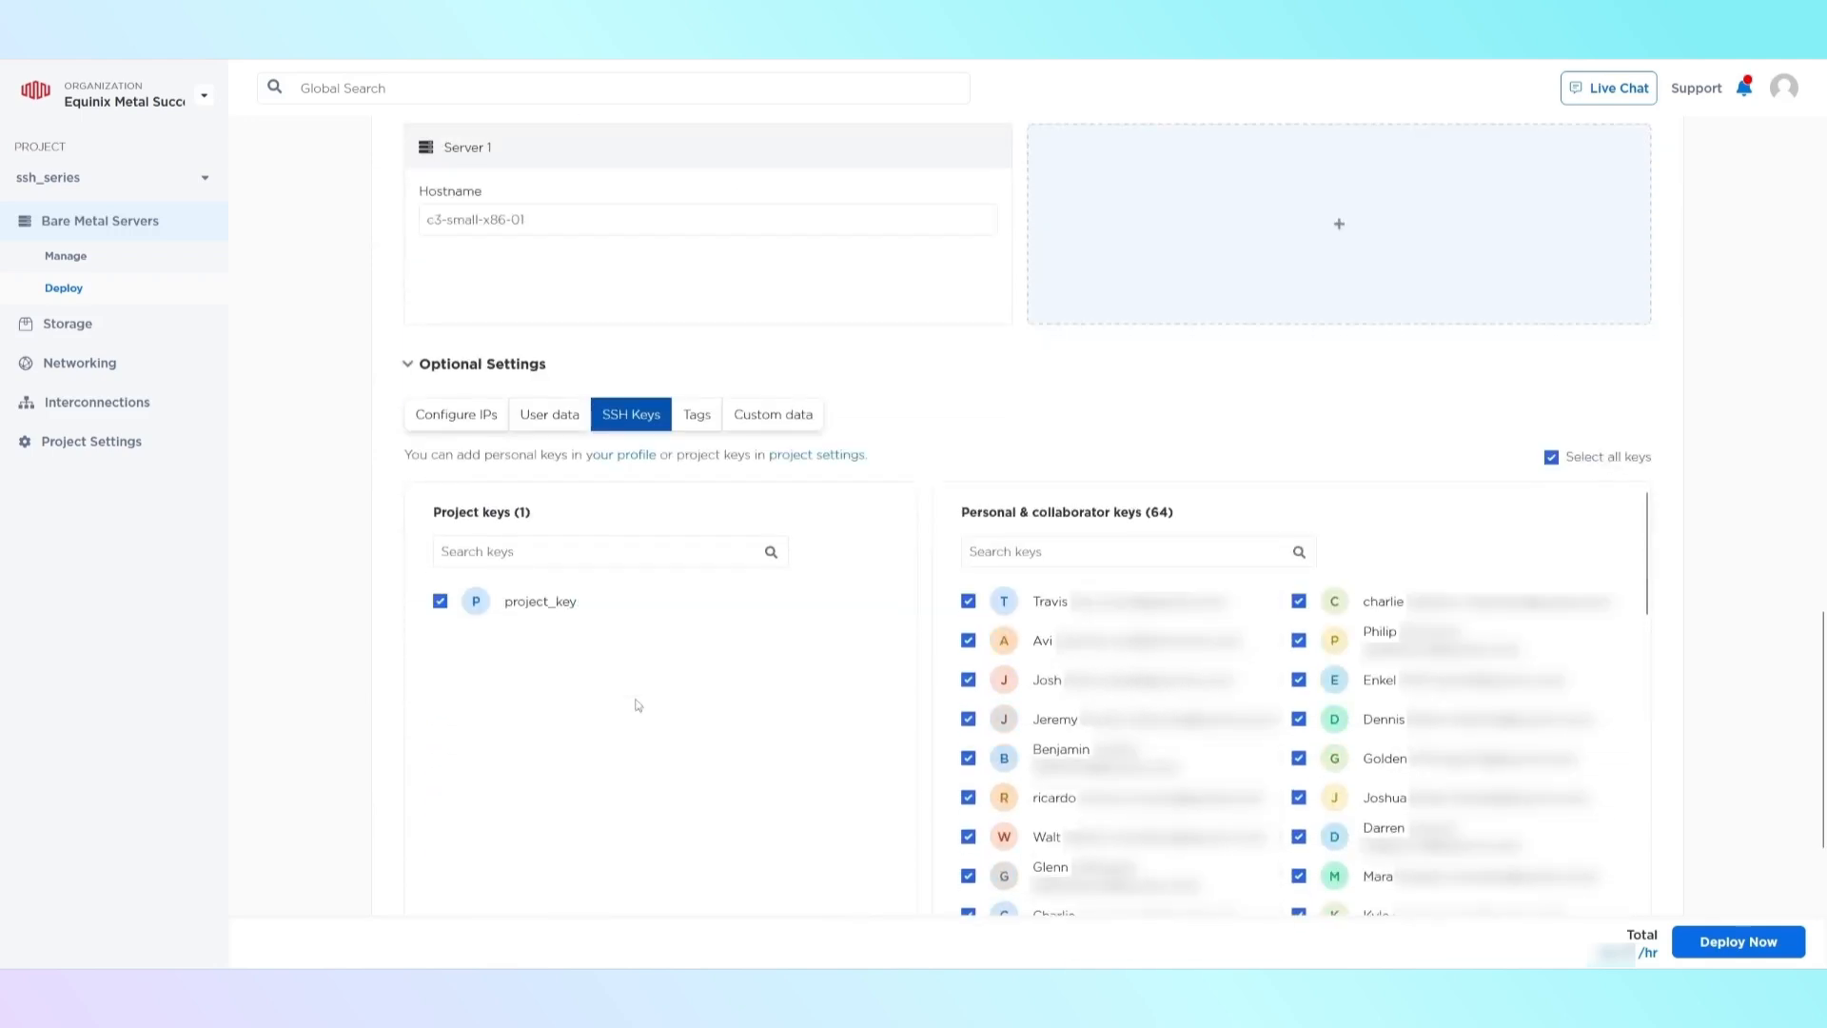
pyautogui.scroll(-1, 624, 715)
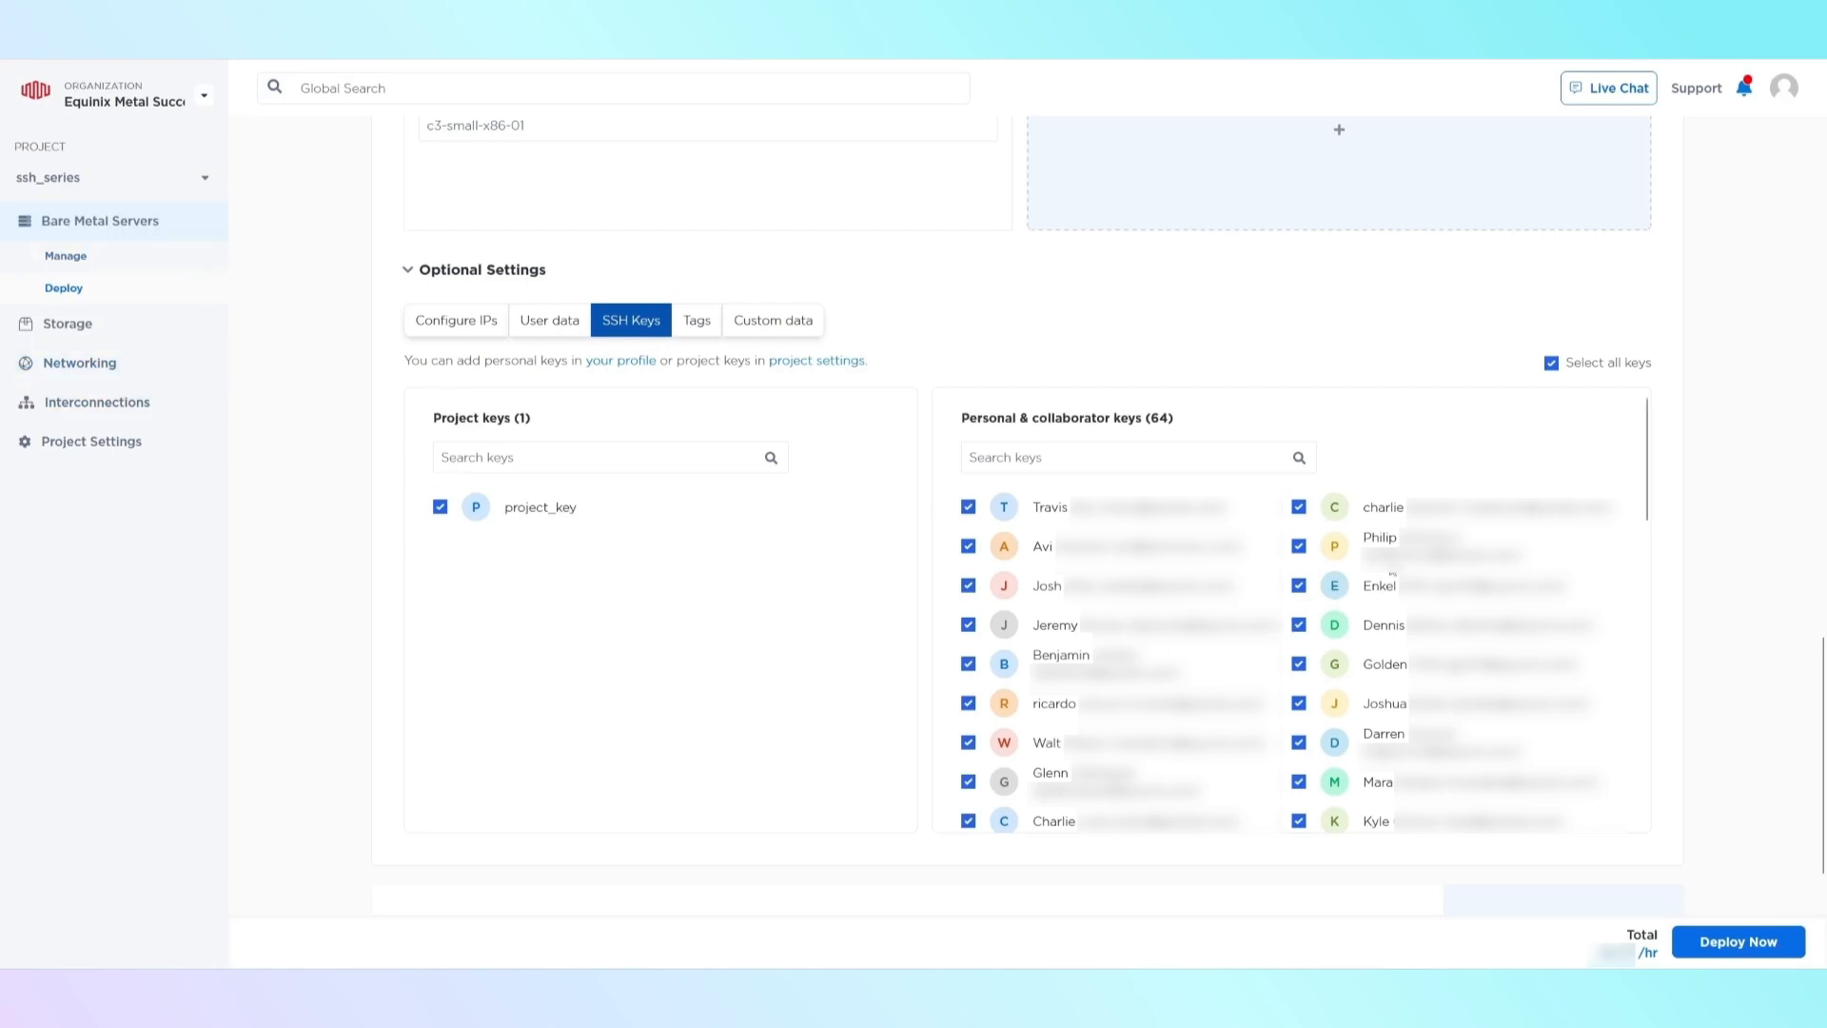
# Step: Search the personal and collaborator keys for "user", then clear the search
pyautogui.click(1075, 465)
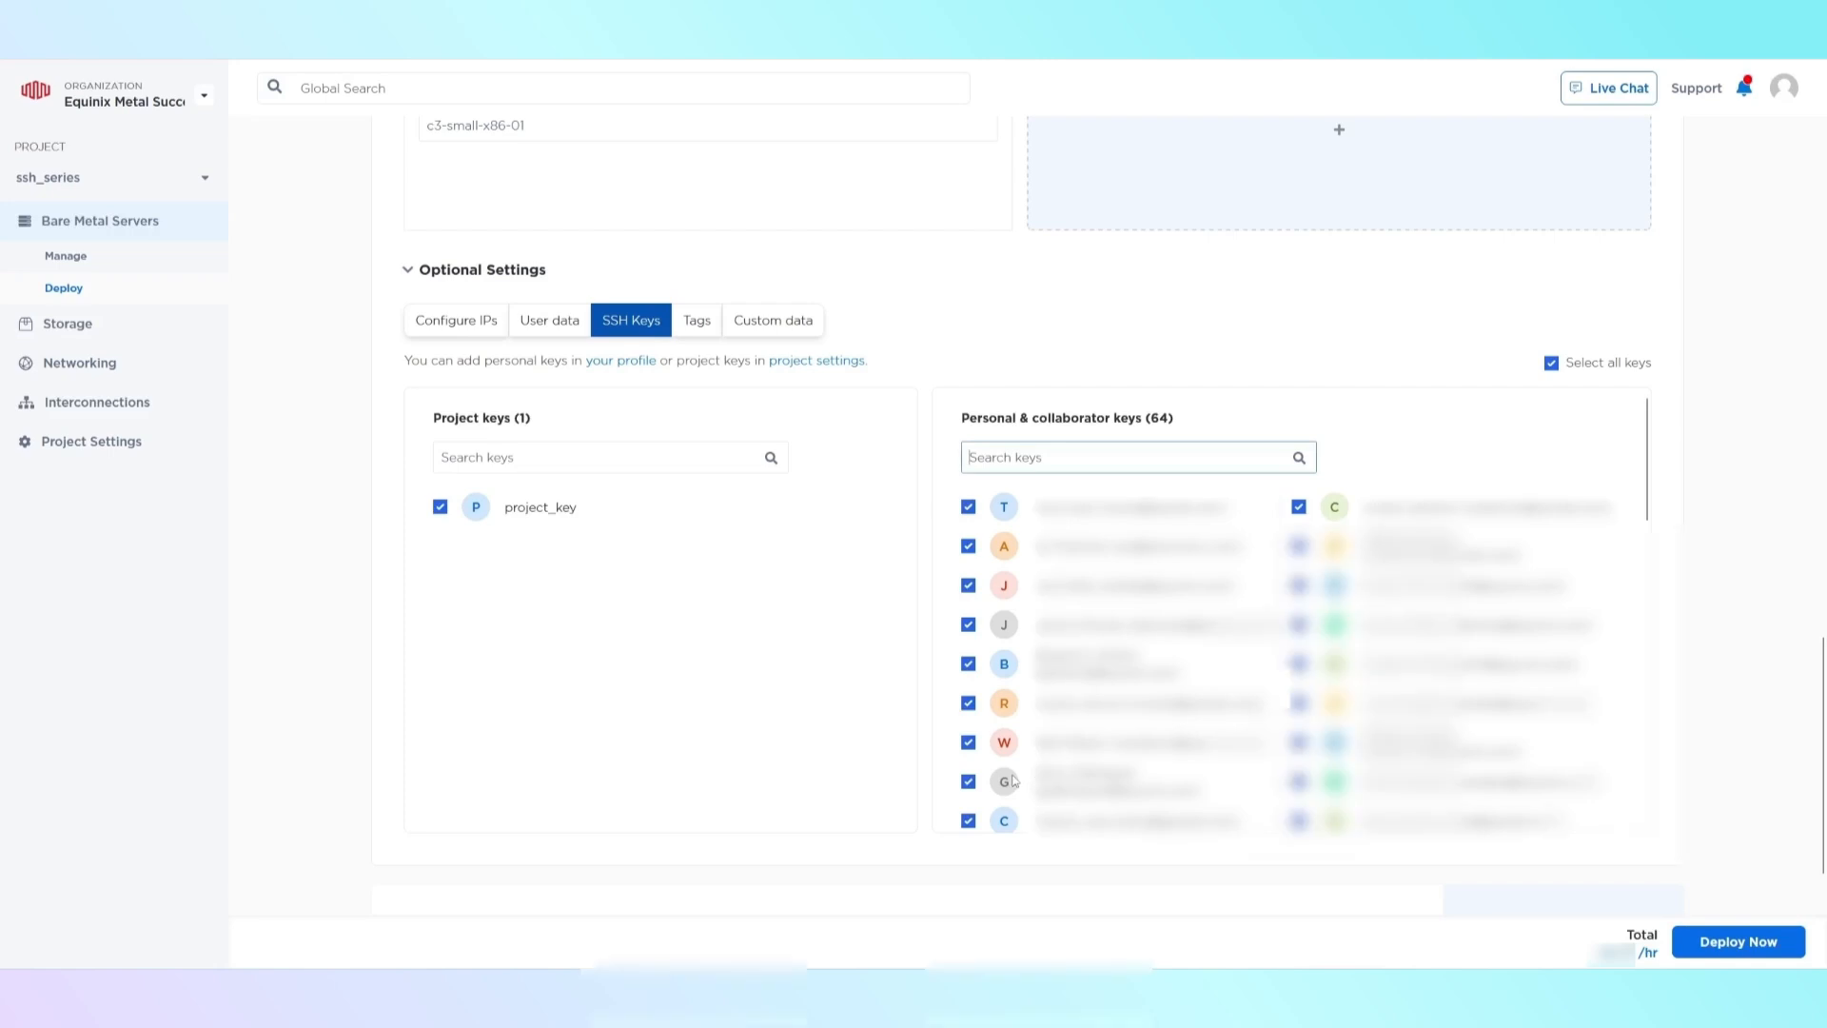
pyautogui.write('user')
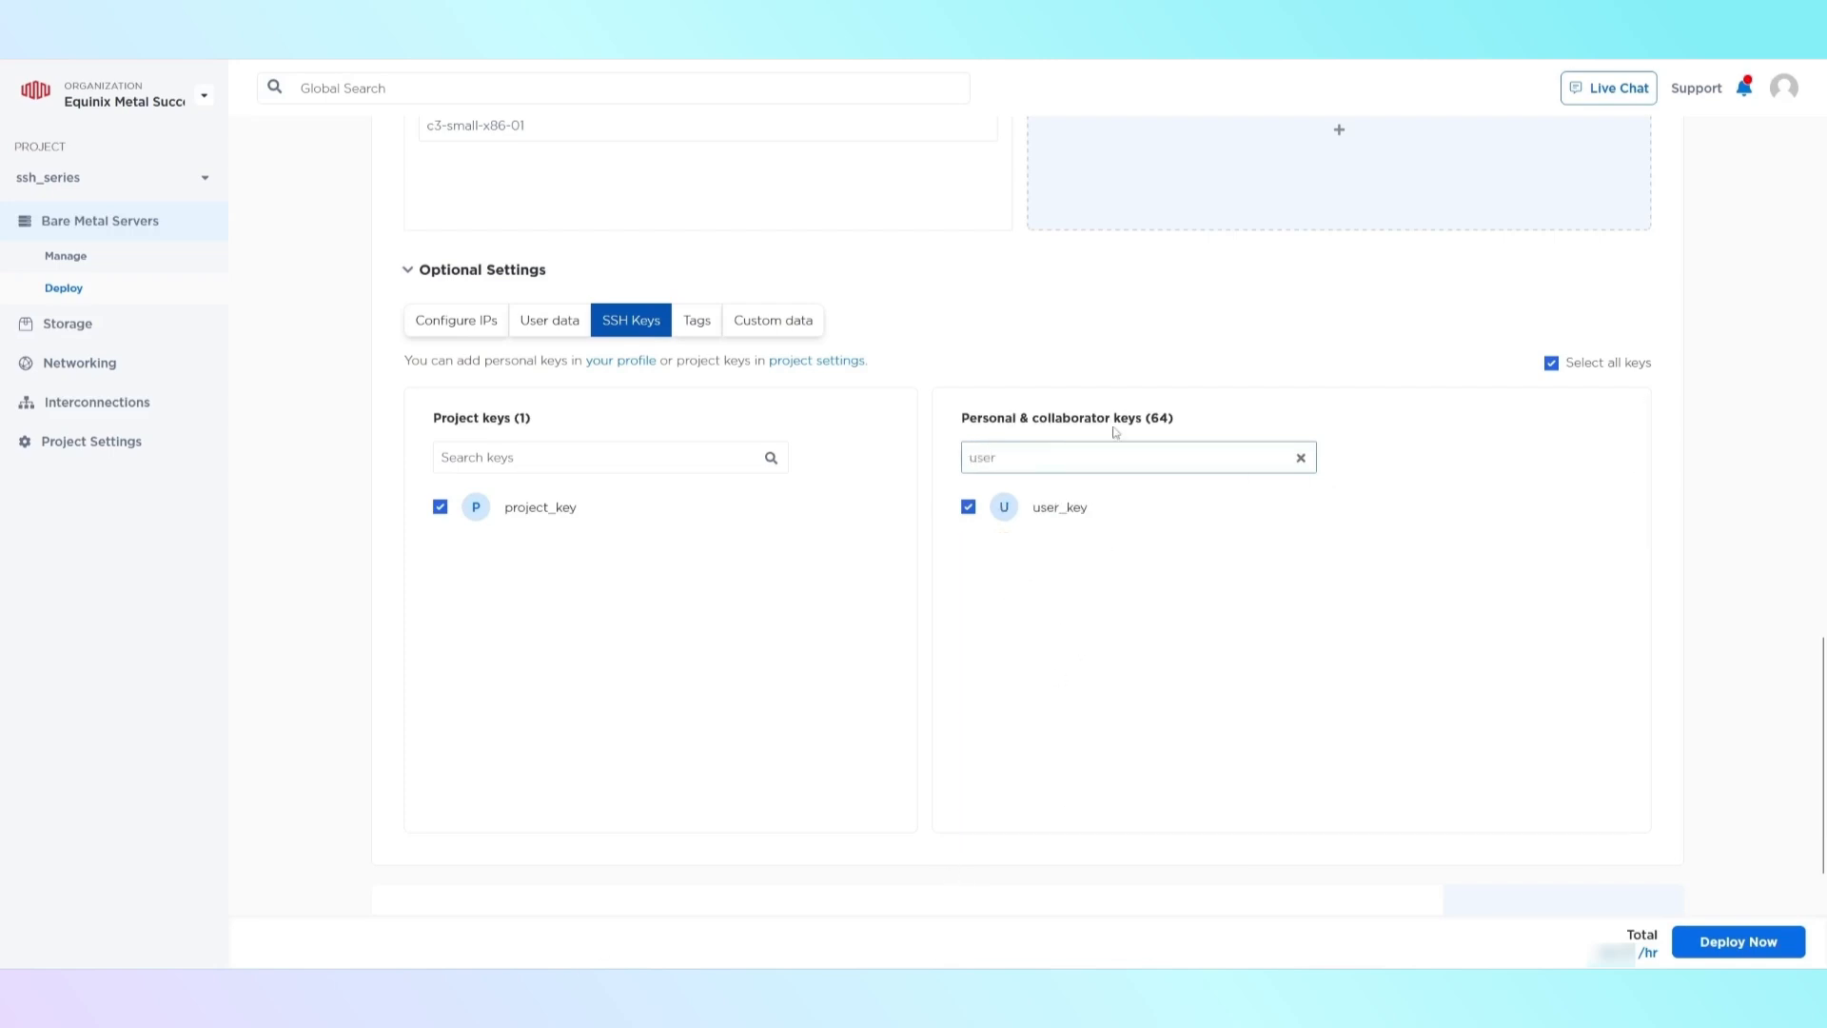
pyautogui.click(1300, 457)
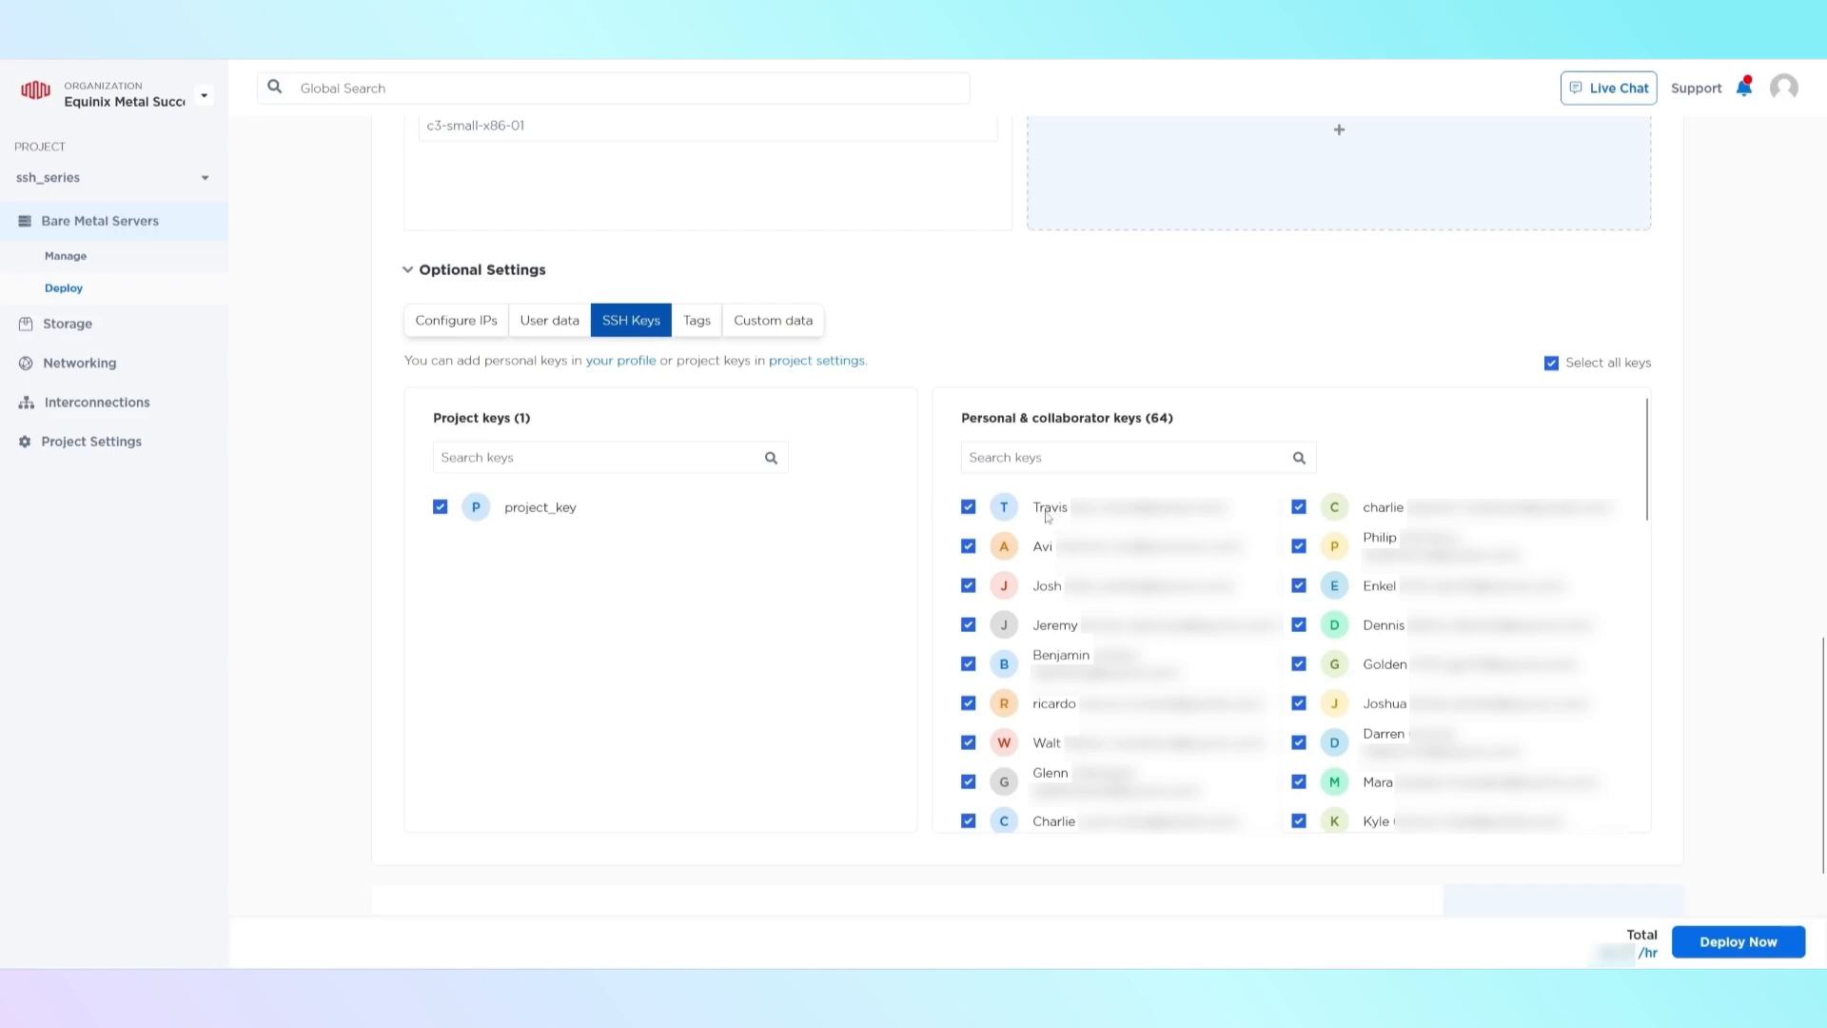
# Step: Deselect the first key among the personal and collaborator keys and select it again
pyautogui.click(966, 507)
pyautogui.click(969, 508)
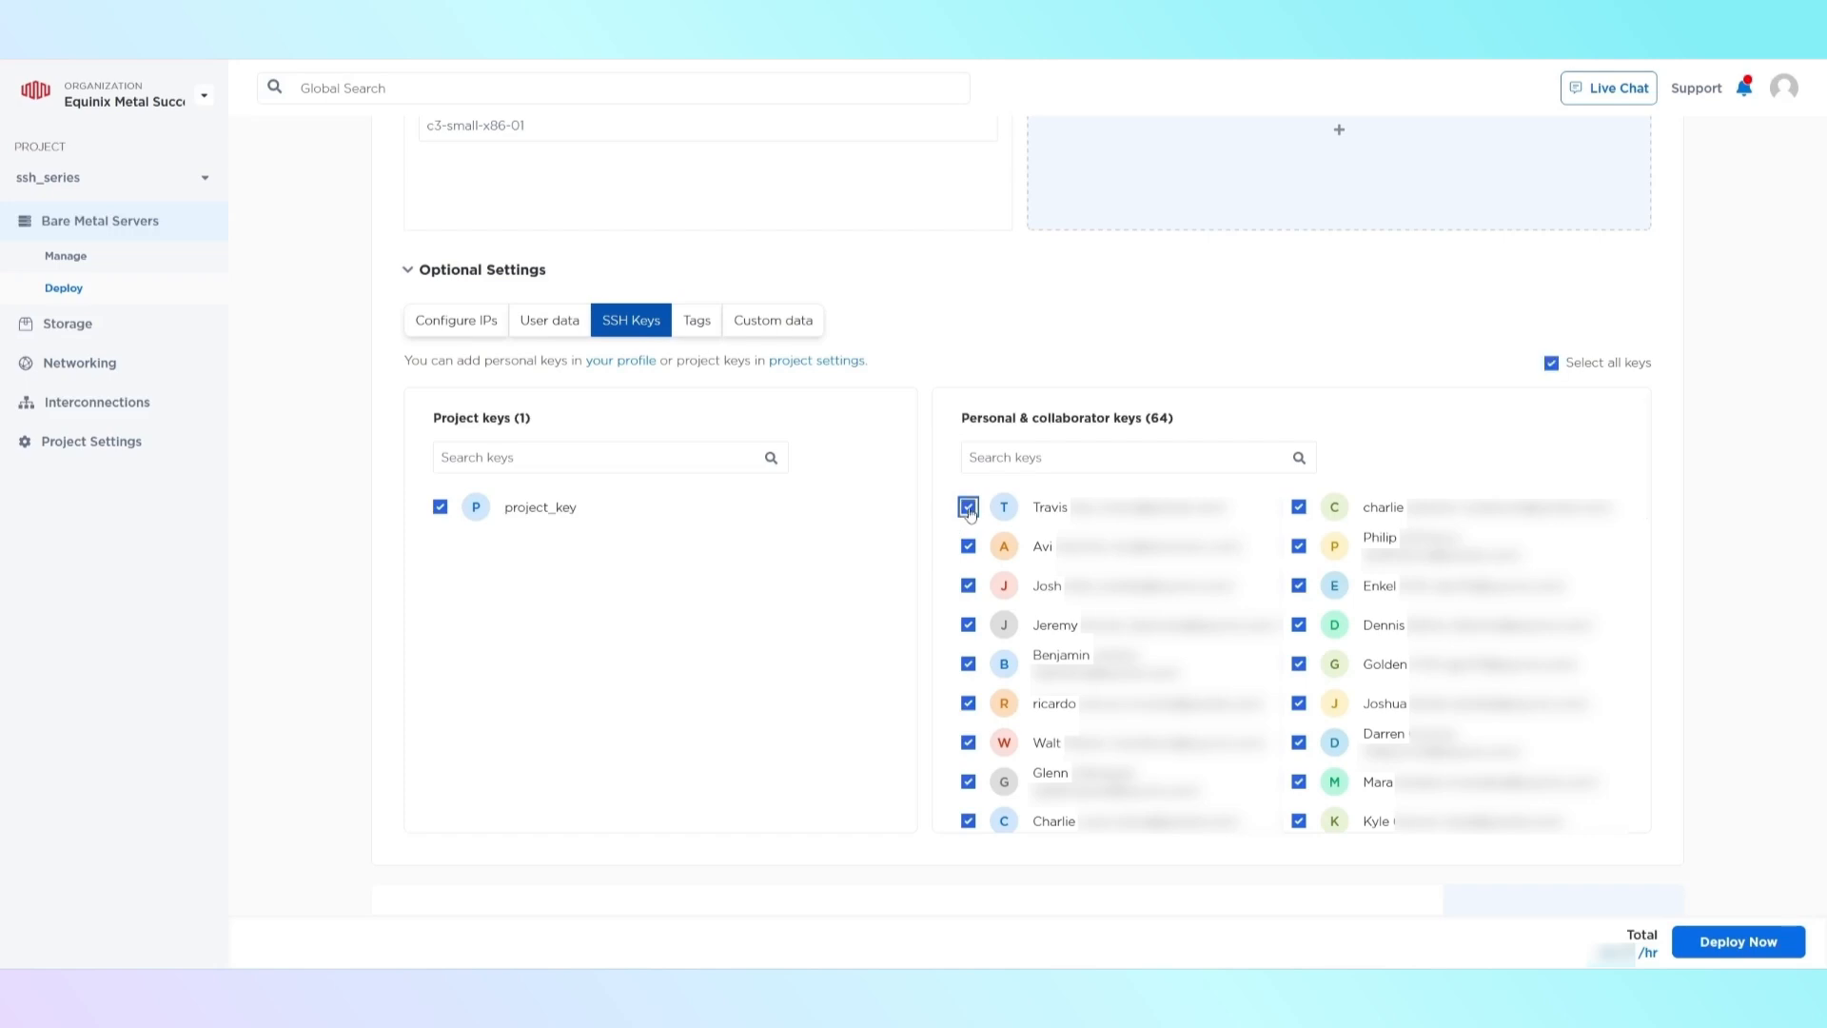